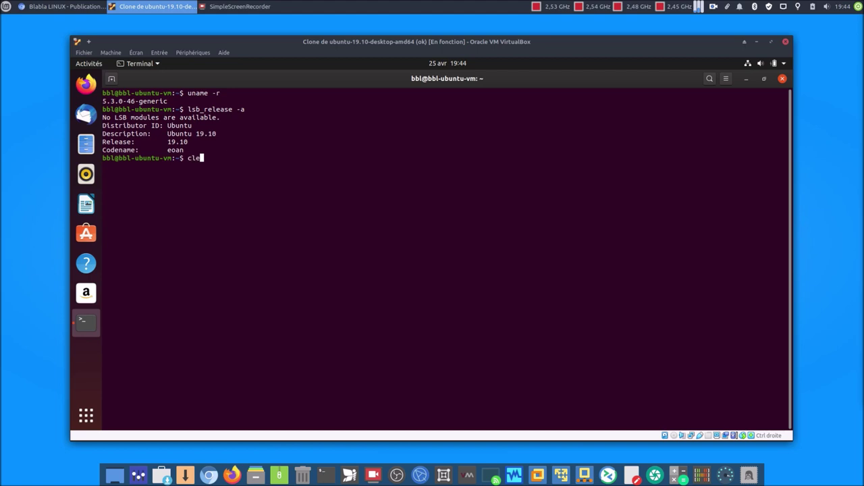
# - Clear the terminal and refresh the package lists with sudo apt update, entering the account password
pyautogui.press('Return')
pyautogui.write('sudo at')
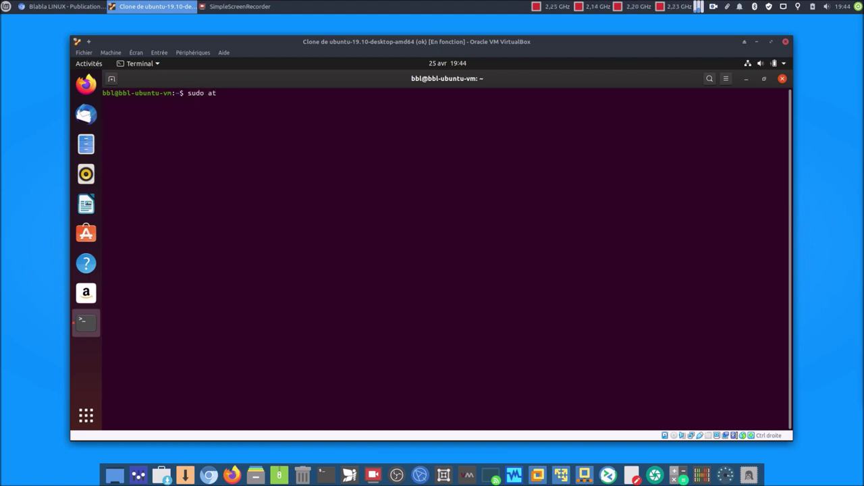
pyautogui.press('BackSpace')
pyautogui.write('pt update')
pyautogui.press('Return')
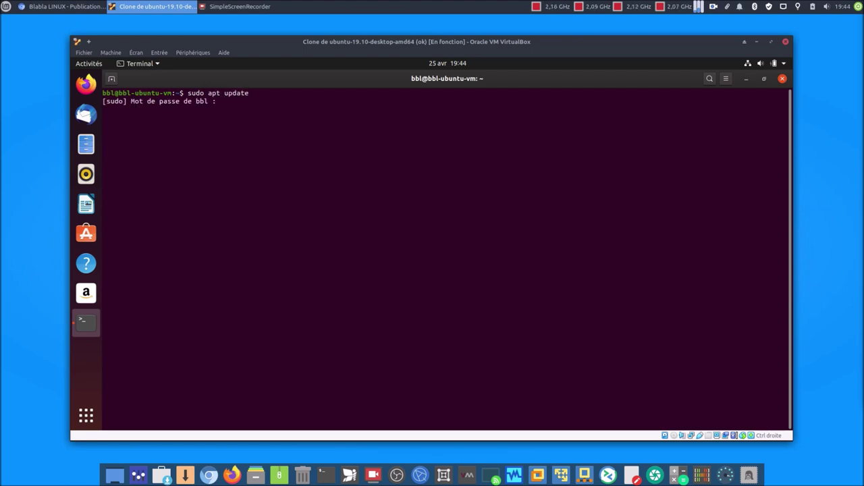
pyautogui.press('Return')
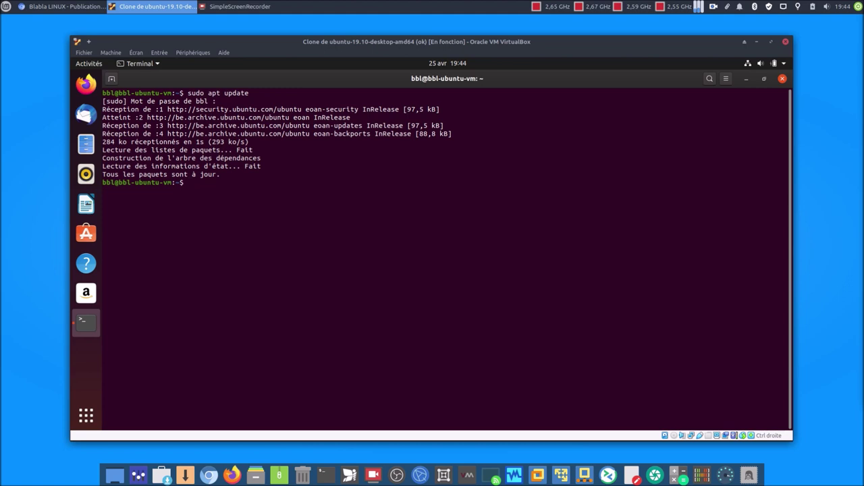
# - Upgrade the installed packages with sudo apt upgrade, and clear and exit the terminal session
pyautogui.write('sudo apt upgrade')
pyautogui.press('Return')
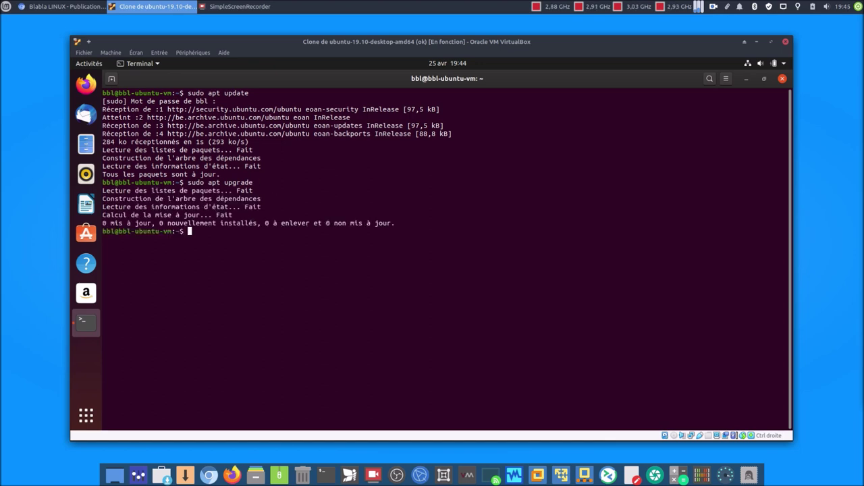
pyautogui.write('clear')
pyautogui.press('Return')
pyautogui.write('exit')
pyautogui.press('Return')
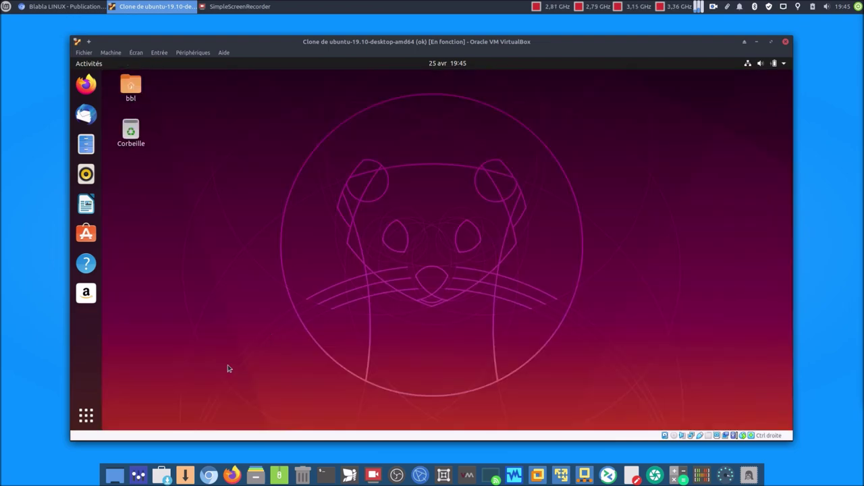
# - Check the Blabla LINUX upgrade post in Chromium, and launch Logiciels & mises à jour in the virtual machine by searching for "mis"
pyautogui.click(98, 416)
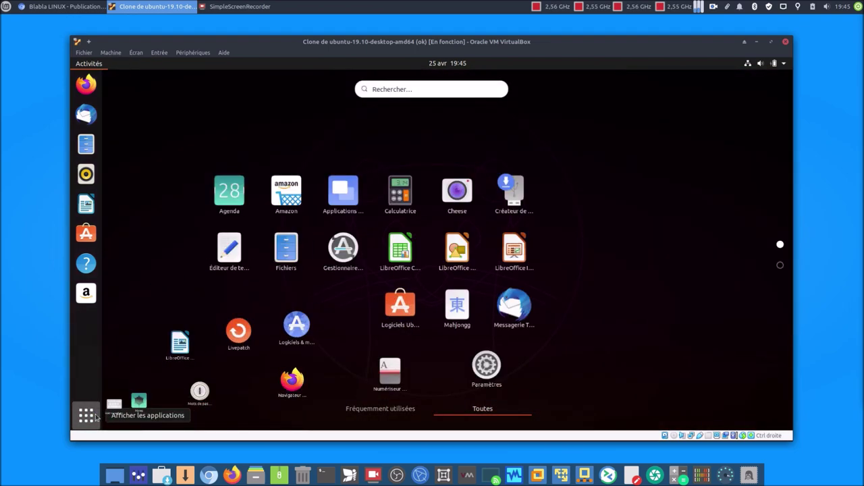
pyautogui.click(64, 6)
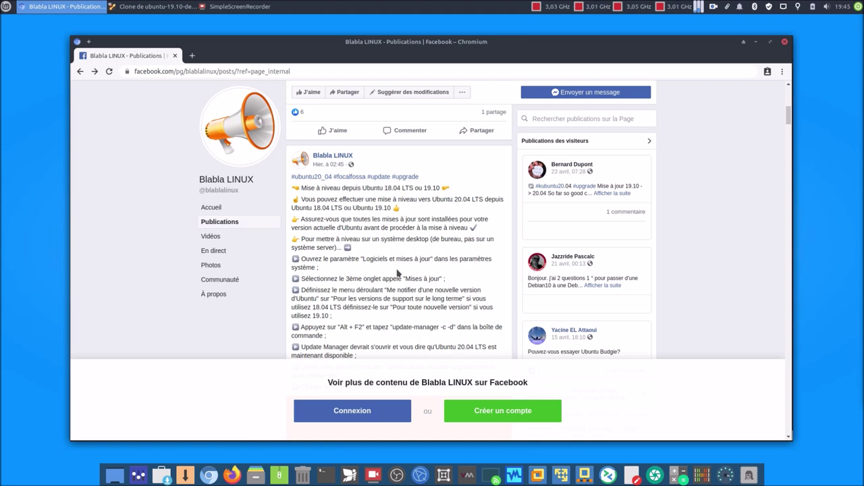
pyautogui.click(154, 6)
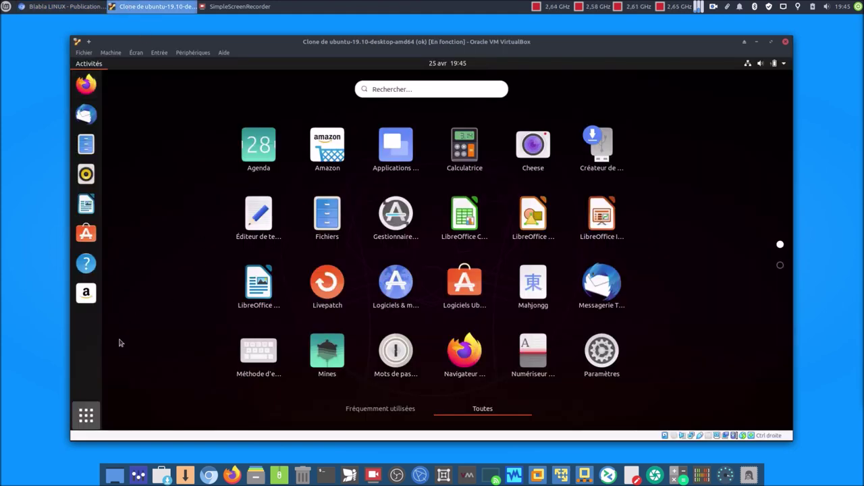
pyautogui.click(95, 414)
pyautogui.click(91, 415)
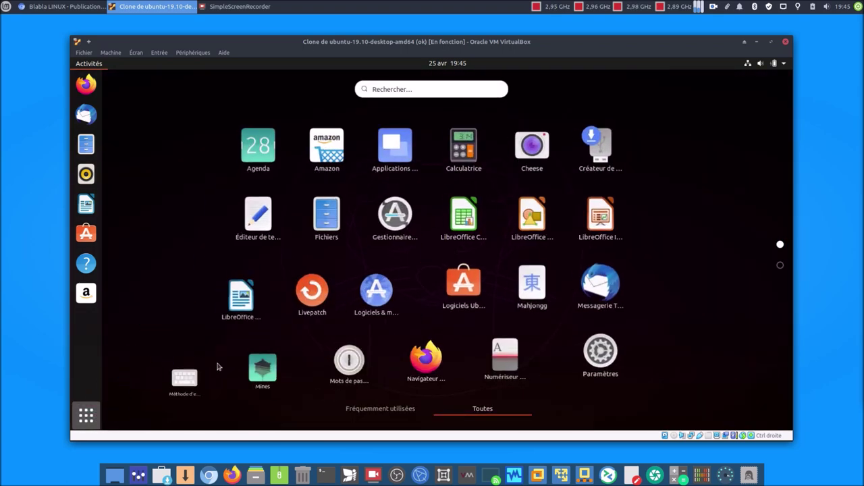
pyautogui.write('mis')
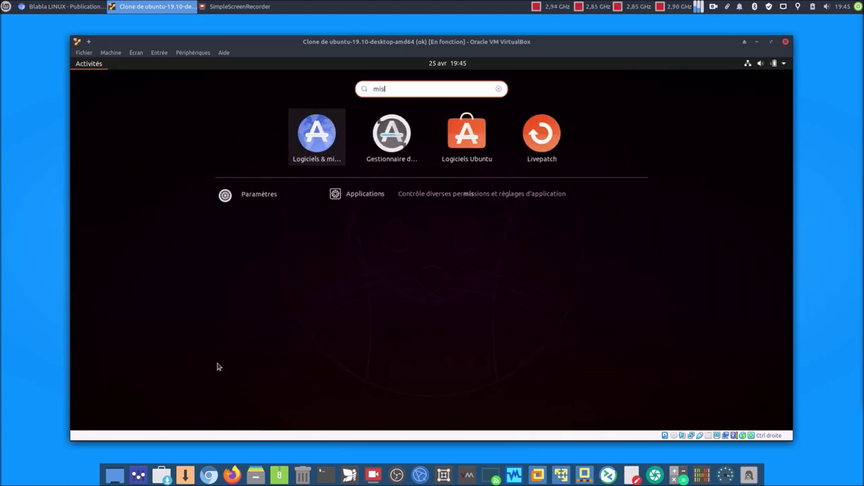
pyautogui.press('Tab')
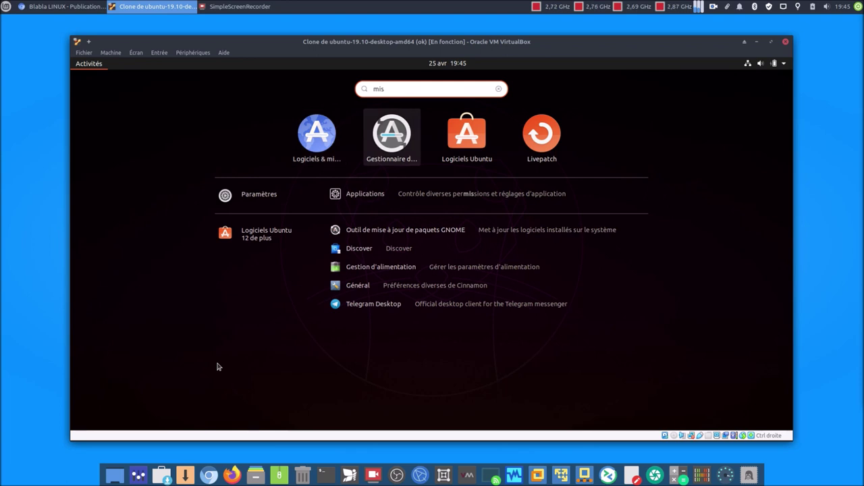
pyautogui.press('Left')
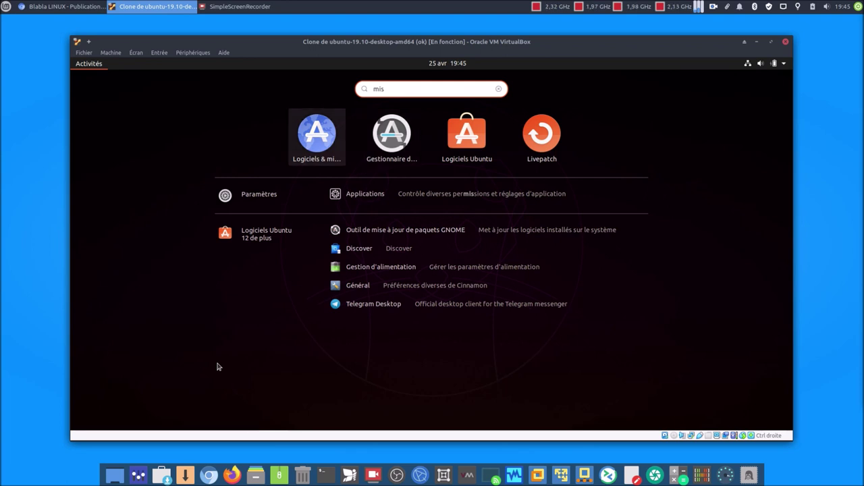
pyautogui.press('Right')
pyautogui.press('Left')
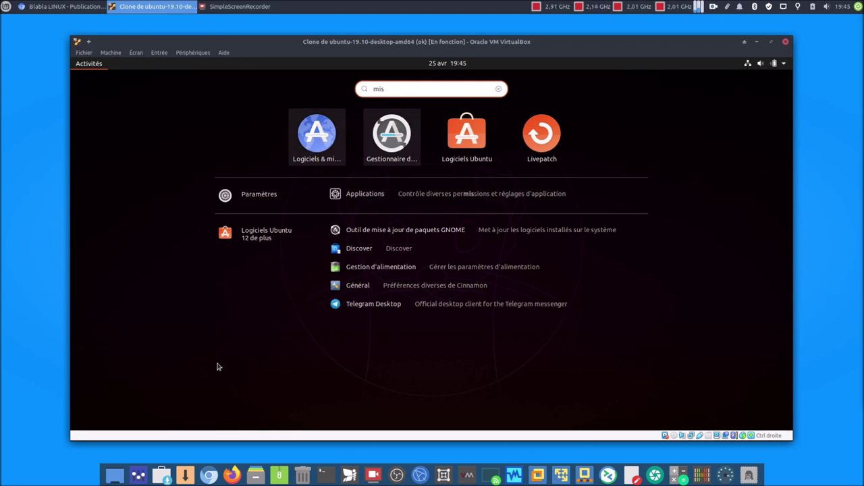
pyautogui.press('Return')
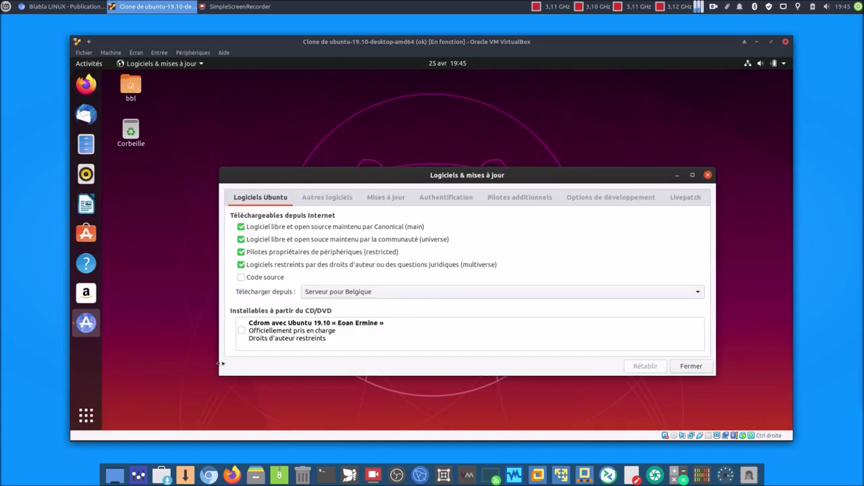
# - Check the following instruction in the Chromium guide and display the Mises à jour settings in the virtual machine
pyautogui.click(66, 6)
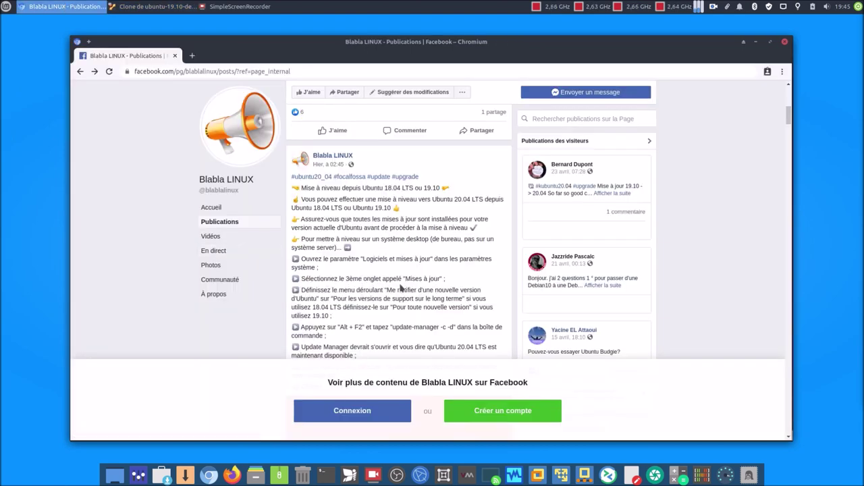
pyautogui.click(154, 5)
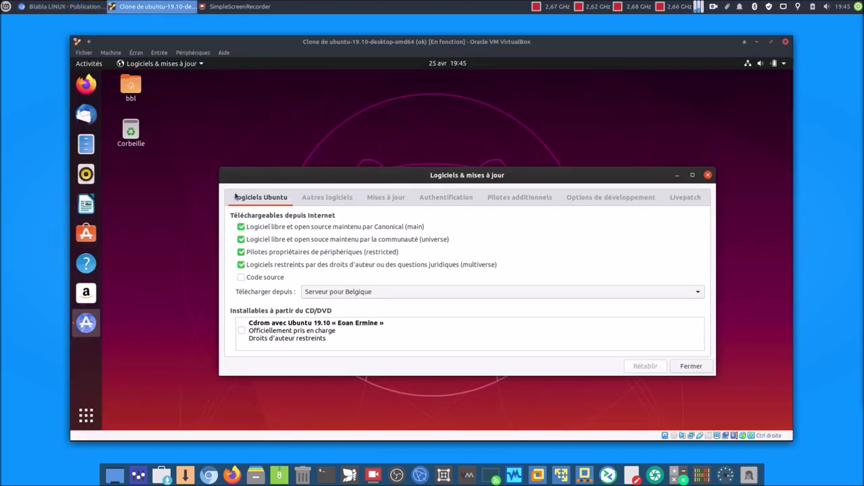
pyautogui.click(332, 201)
pyautogui.click(374, 203)
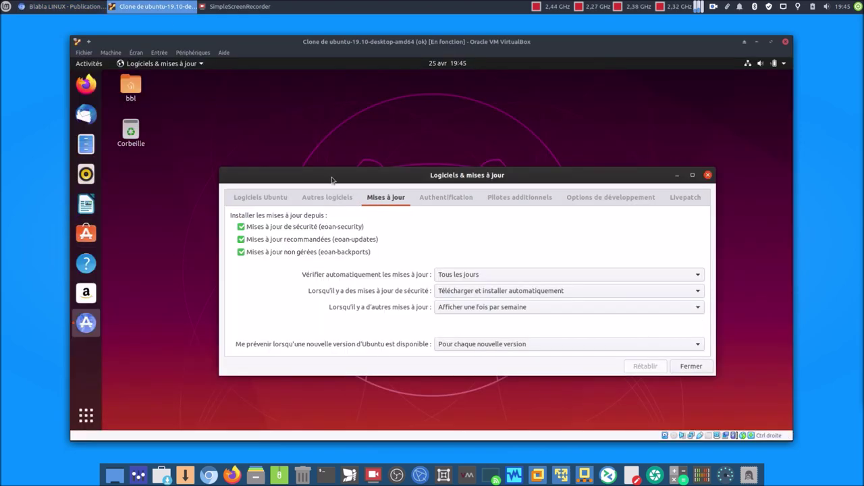
# - Read the guide's notification instruction in Chromium and set the virtual machine's new Ubuntu version notification to "Pour chaque nouvelle version"
pyautogui.click(90, 9)
pyautogui.scroll(-1, 327, 283)
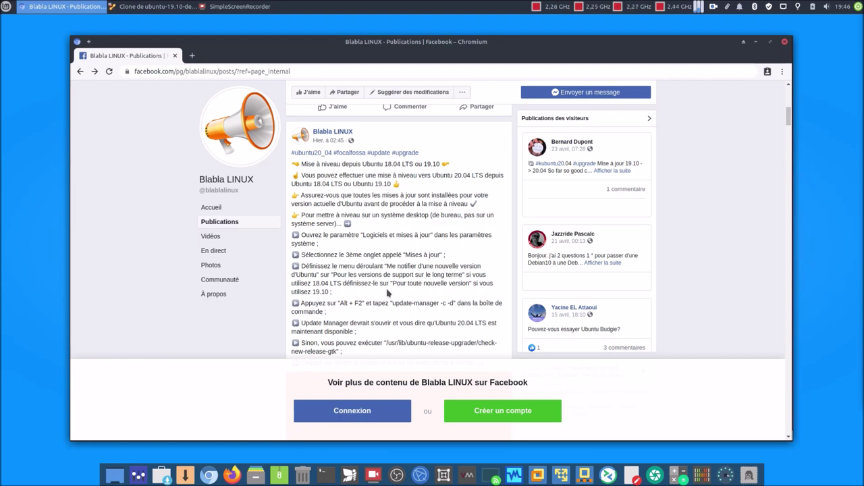
pyautogui.hotkey('alt', 'Tab')
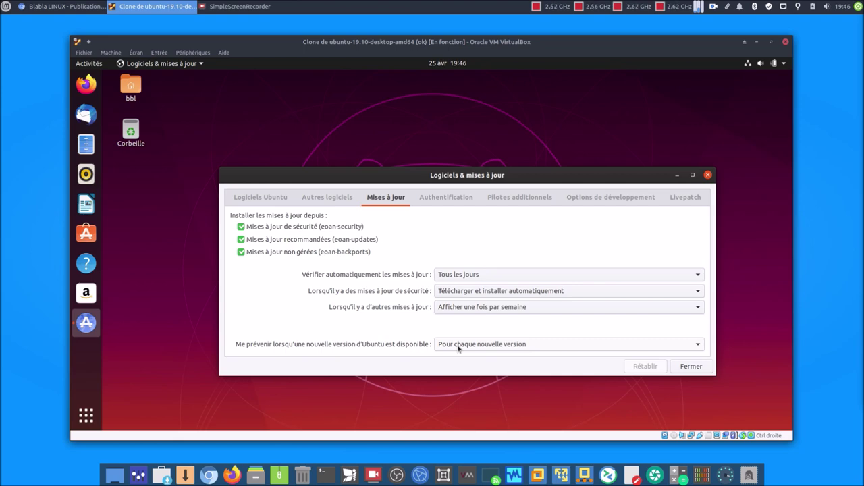
pyautogui.click(457, 346)
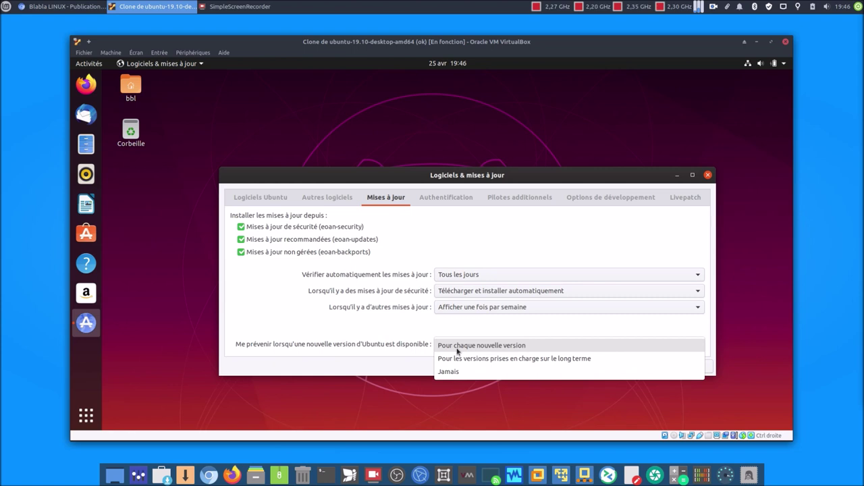
pyautogui.click(457, 348)
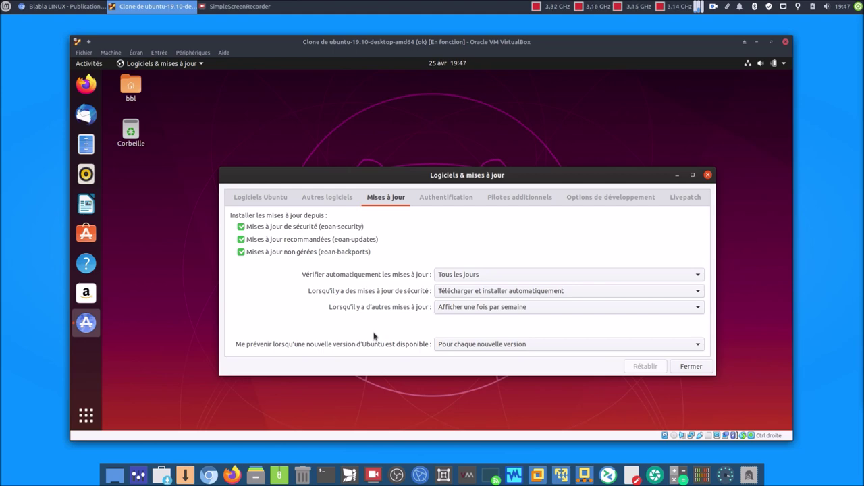
# - Review the new-version notification choices against the guide in Chromium and close Logiciels & mises à jour
pyautogui.click(450, 350)
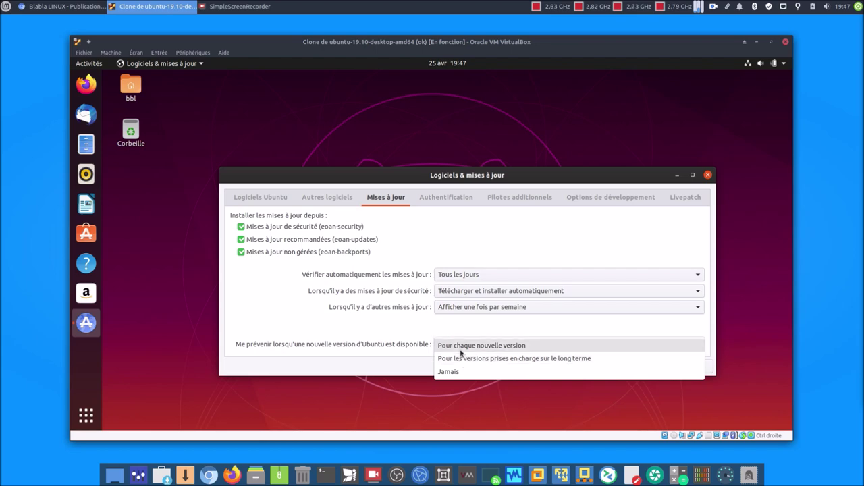
pyautogui.click(77, 8)
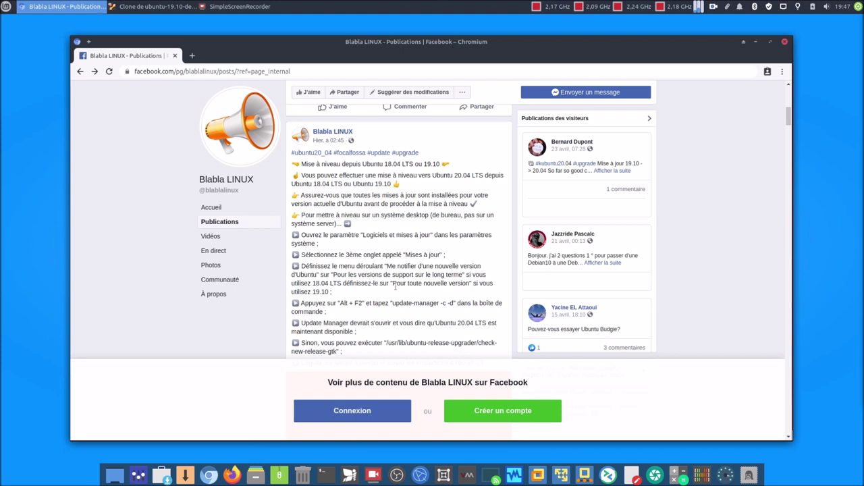
pyautogui.click(146, 8)
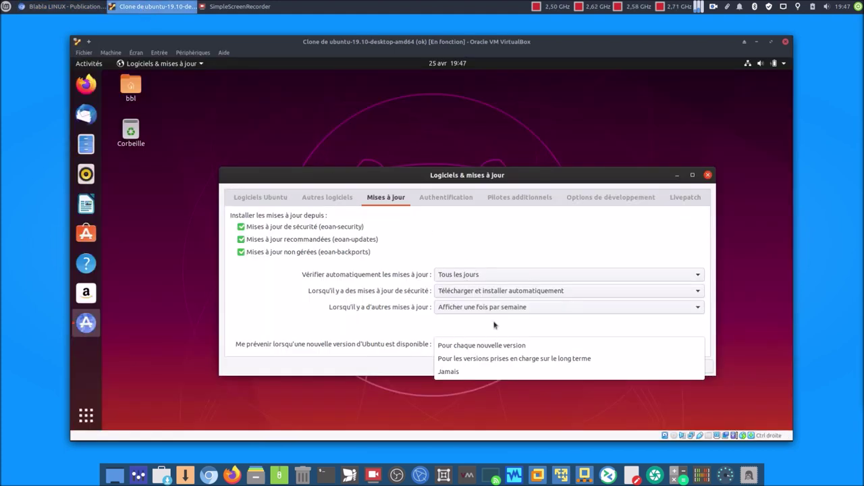
pyautogui.click(445, 324)
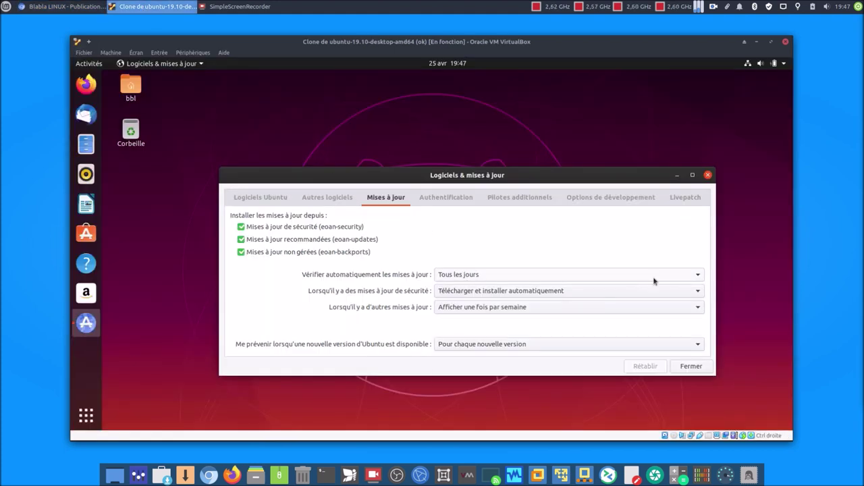
pyautogui.click(692, 366)
# - Run update-manager -c -d in the virtual machine as the Chromium guide instructs, and compare with the guide what it should offer
pyautogui.click(58, 6)
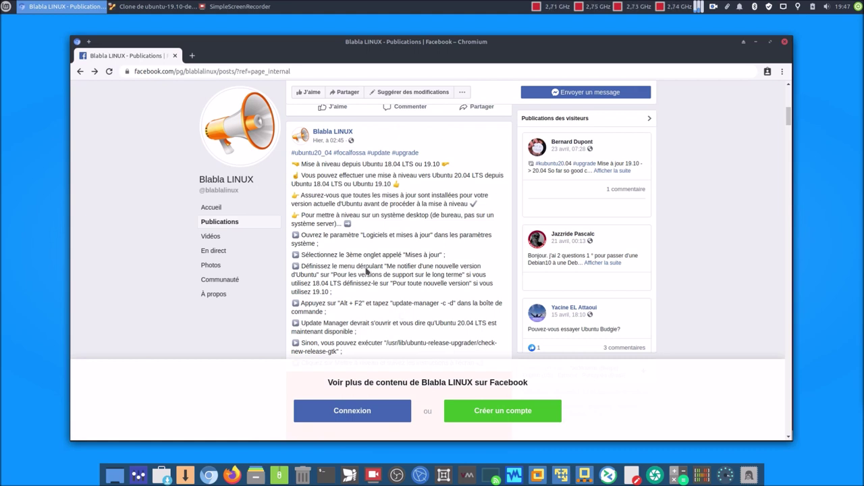
pyautogui.click(147, 8)
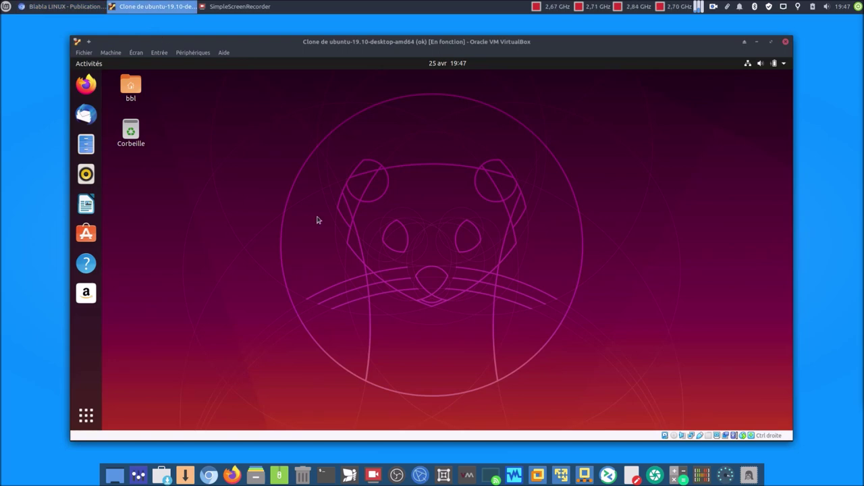
pyautogui.hotkey('alt', 'F2')
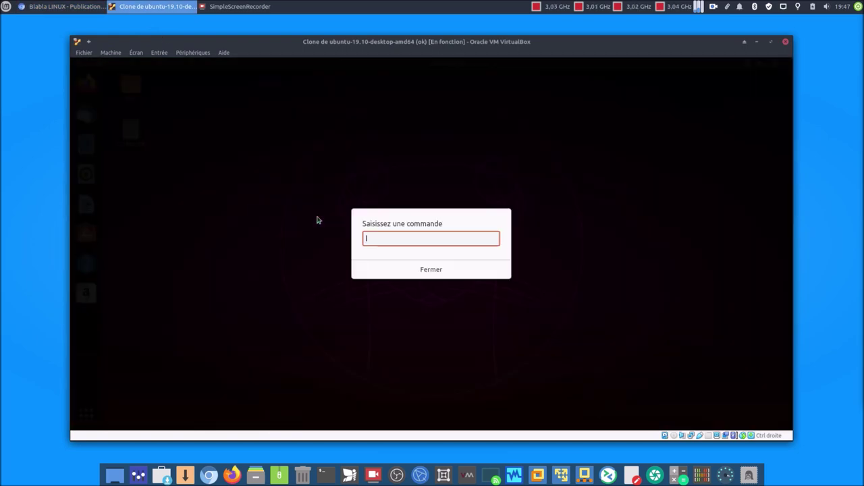
pyautogui.write('update-manager -c -d')
pyautogui.press('Return')
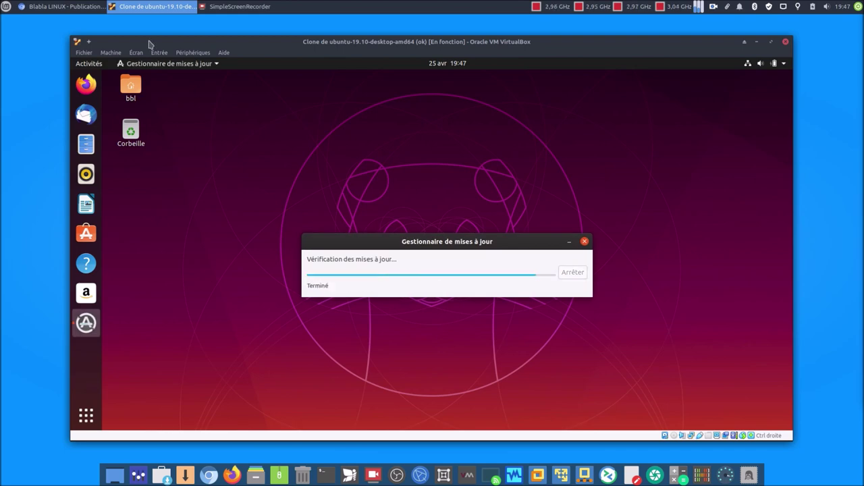
pyautogui.click(87, 8)
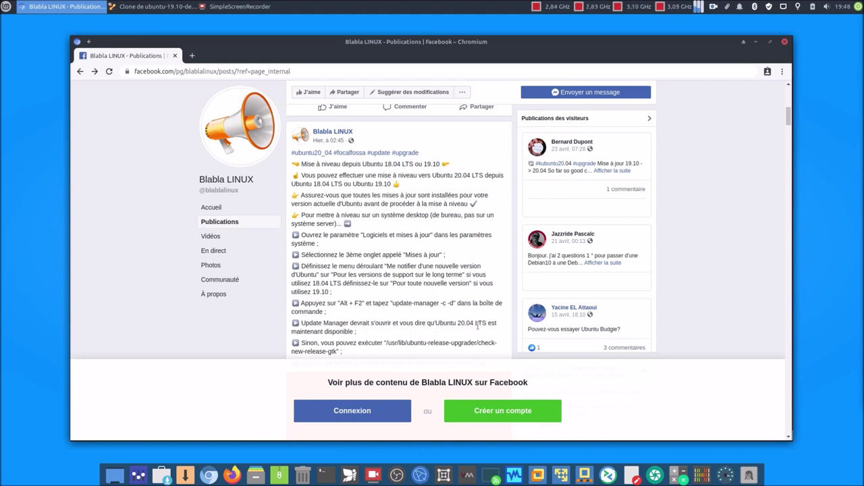
pyautogui.click(155, 7)
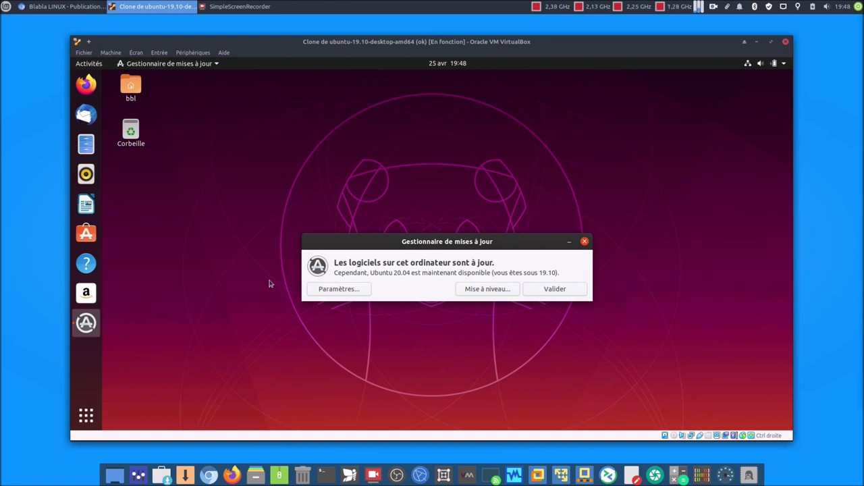
# - Start the upgrade to Ubuntu 20.04, authenticate with the account password, and confirm it from the release notes
pyautogui.click(477, 292)
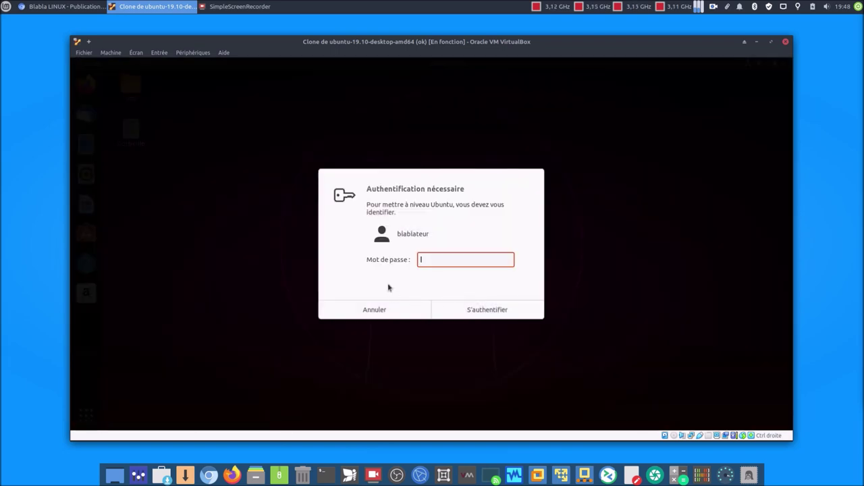
pyautogui.write('******')
pyautogui.press('Return')
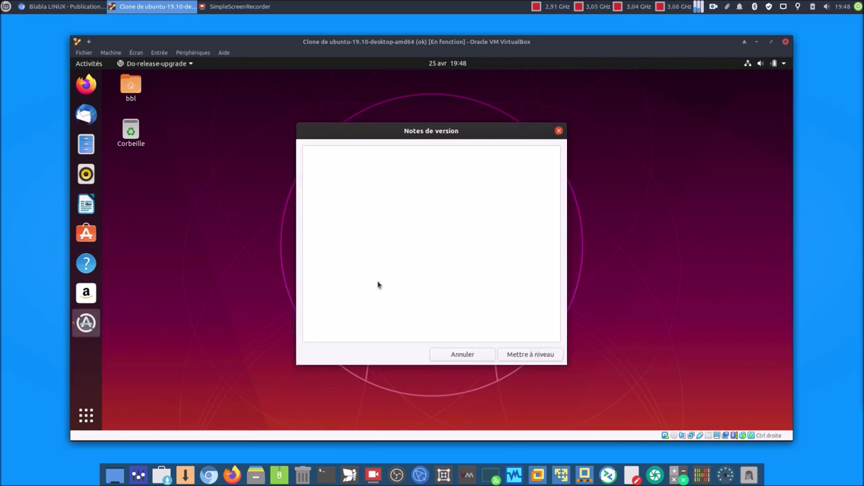
pyautogui.scroll(-10, 406, 284)
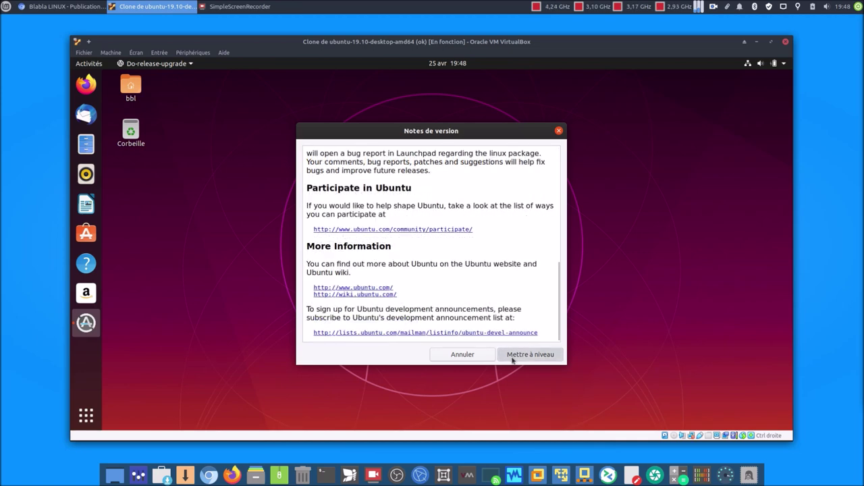
pyautogui.click(530, 355)
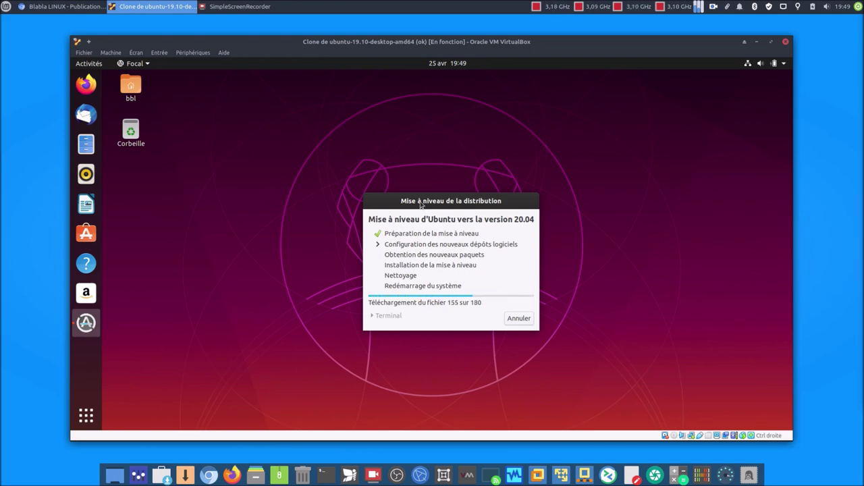
# - Review the upgrade's package details, covering the packages to install, those to update and those no longer needed
pyautogui.moveTo(400, 203); pyautogui.dragTo(378, 191)
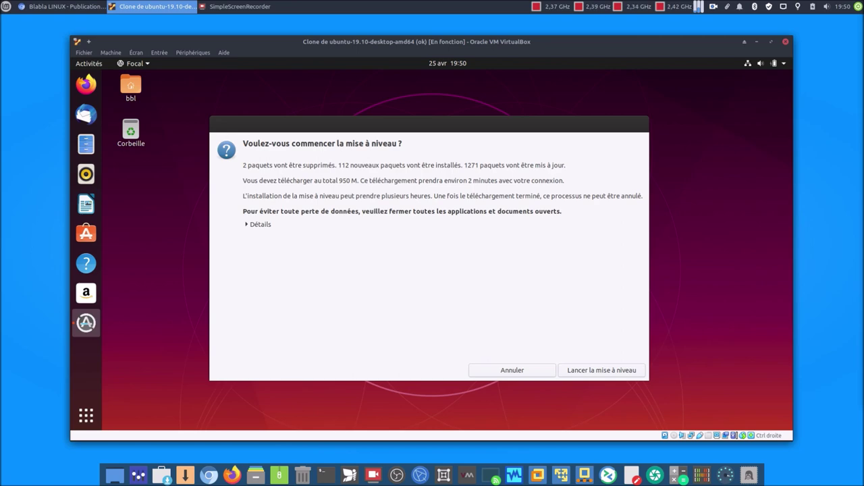
pyautogui.click(255, 226)
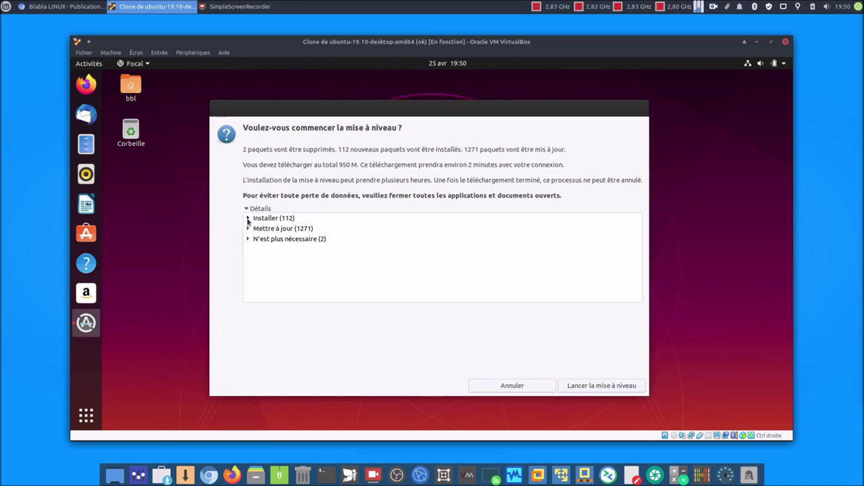
pyautogui.click(248, 220)
pyautogui.scroll(-10, 282, 264)
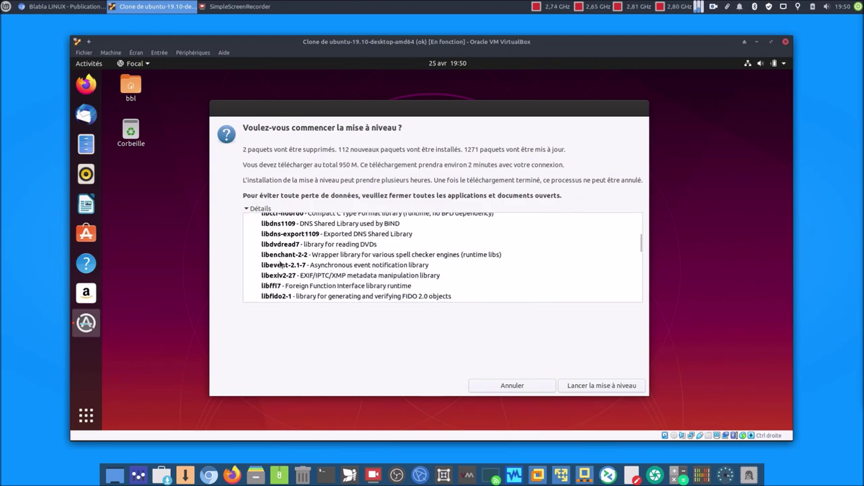
pyautogui.scroll(-15, 283, 266)
pyautogui.scroll(-15, 282, 267)
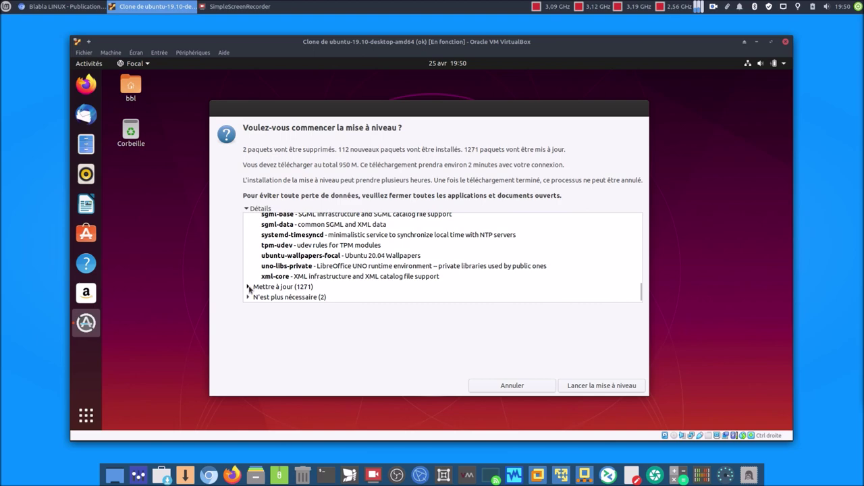
pyautogui.click(249, 287)
pyautogui.scroll(-8, 331, 281)
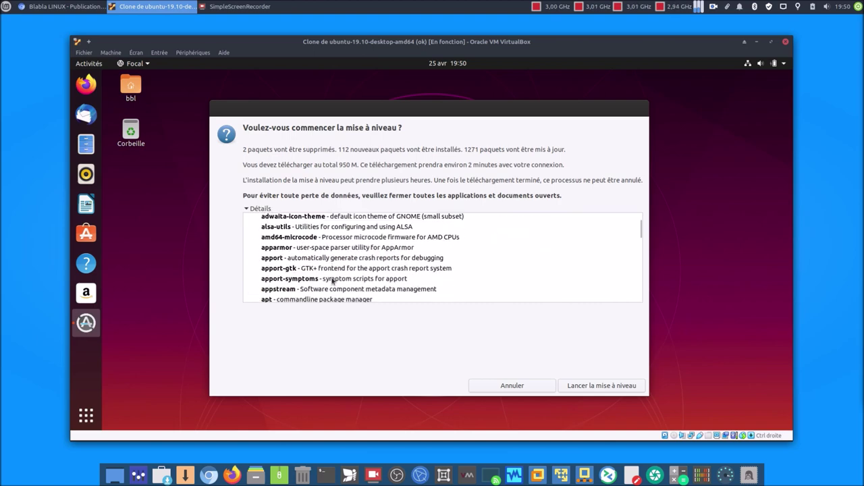
pyautogui.scroll(-15, 331, 281)
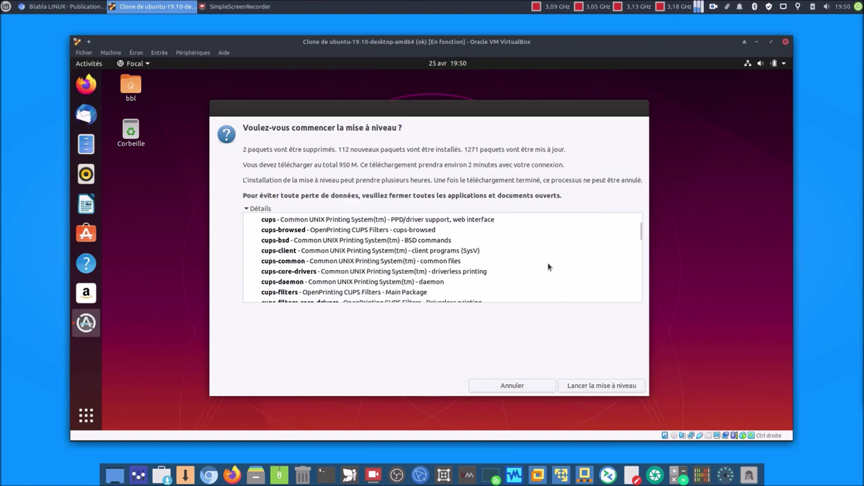
pyautogui.moveTo(639, 235); pyautogui.dragTo(652, 310)
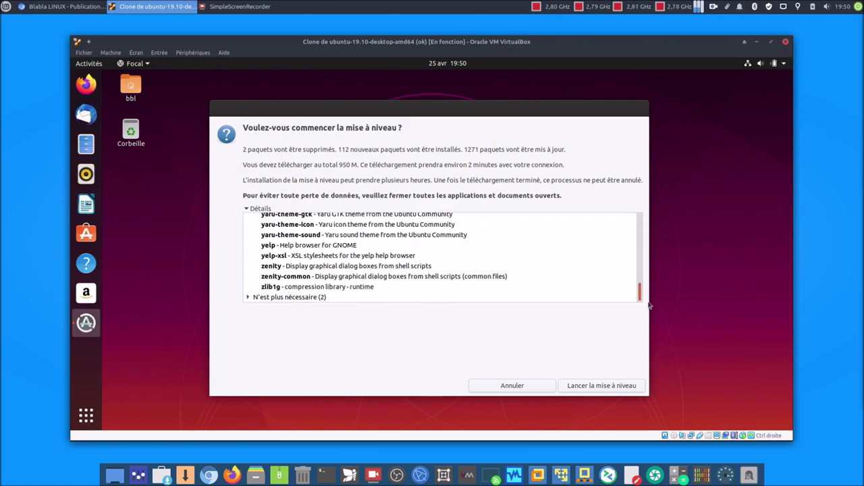
pyautogui.click(270, 298)
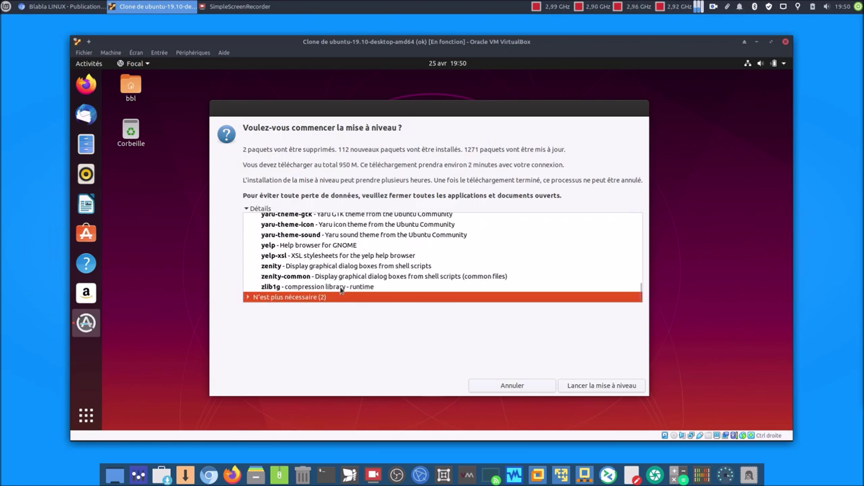
pyautogui.click(248, 298)
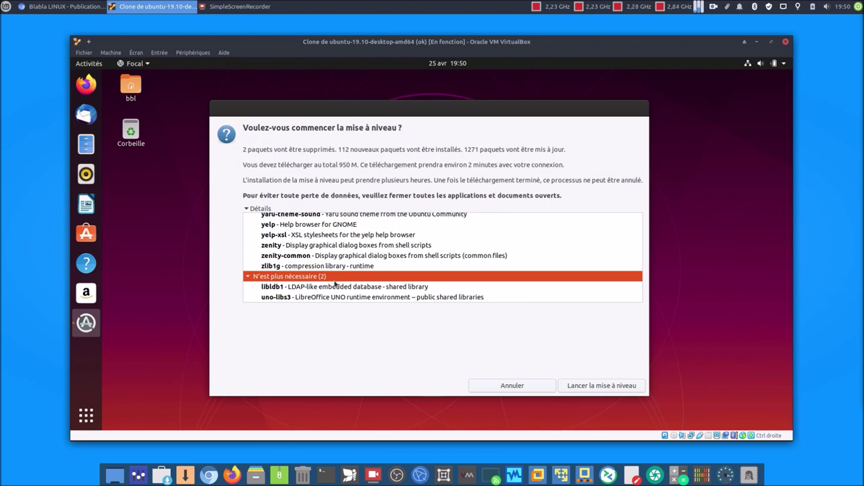
# - Launch the upgrade to Ubuntu 20.04 and dismiss the notice about the disabled screen lock
pyautogui.click(602, 386)
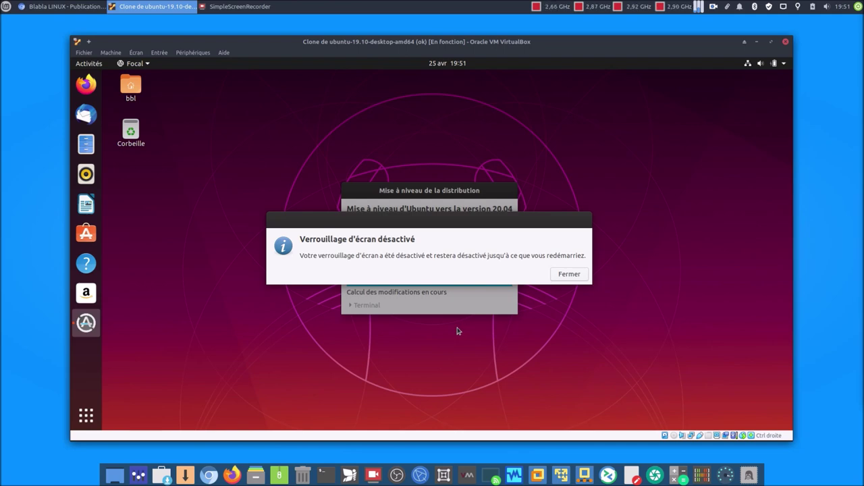
pyautogui.click(571, 275)
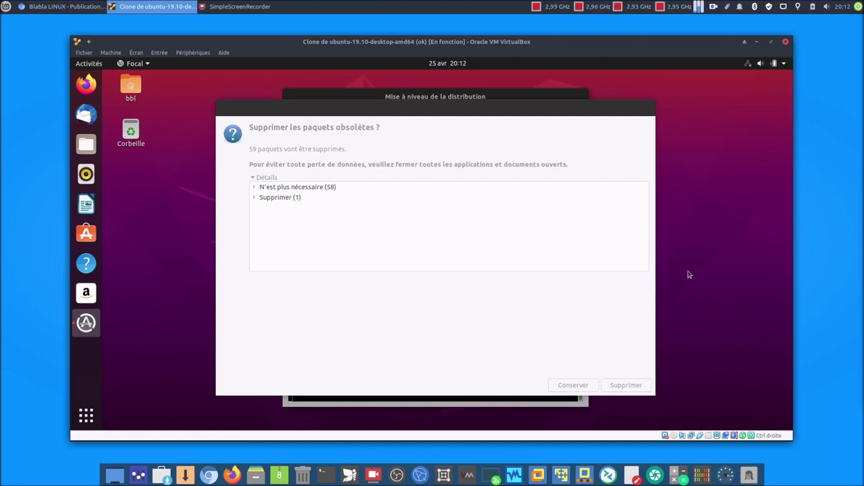
# - Remove the obsolete packages and restart the system to finish the upgrade
pyautogui.click(626, 385)
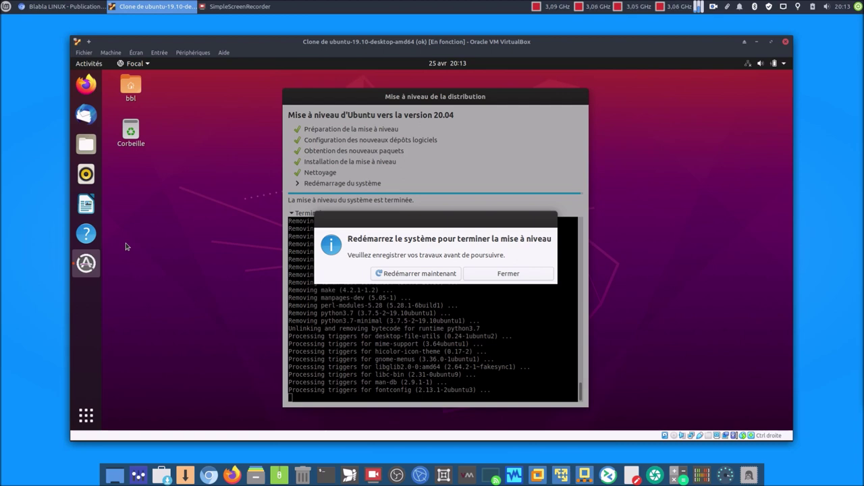
pyautogui.moveTo(174, 88); pyautogui.dragTo(166, 185)
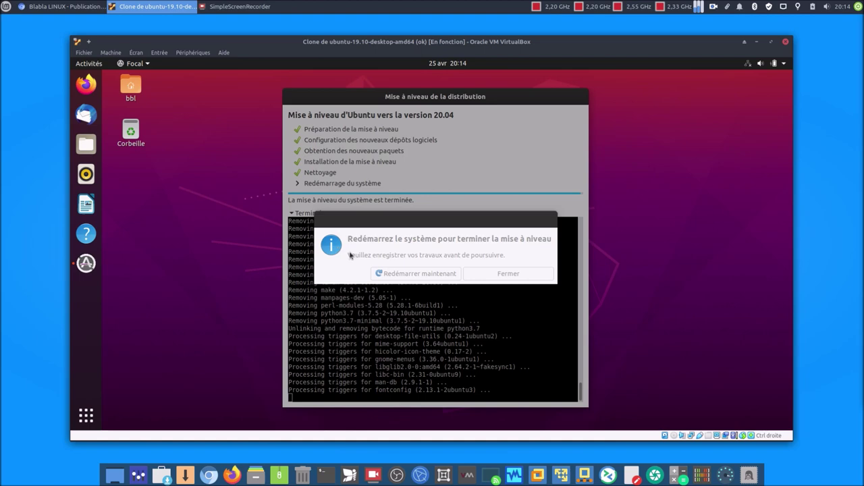
pyautogui.click(417, 275)
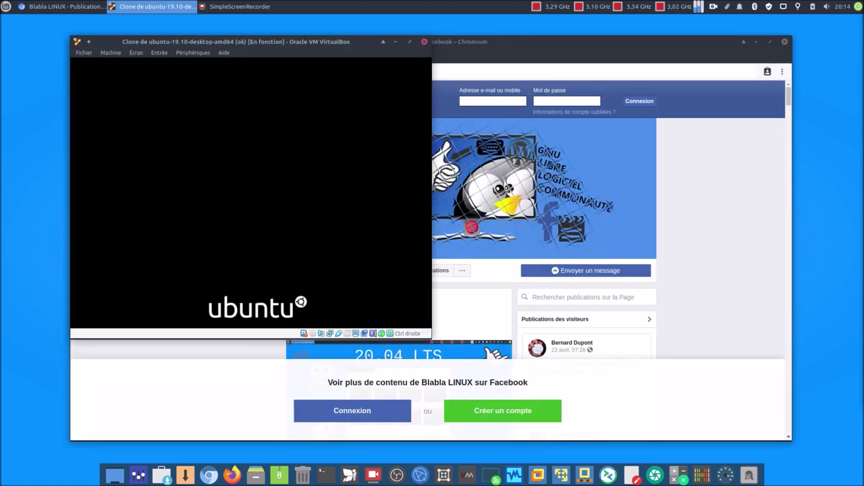
# - Close the Chromium browser and force a restart of the virtual machine from VirtualBox
pyautogui.click(786, 42)
pyautogui.click(785, 42)
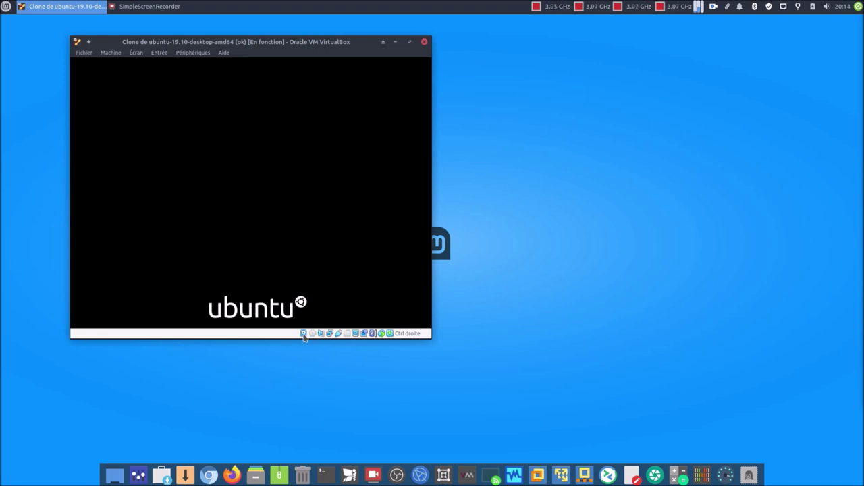
pyautogui.moveTo(304, 336)
pyautogui.click(113, 53)
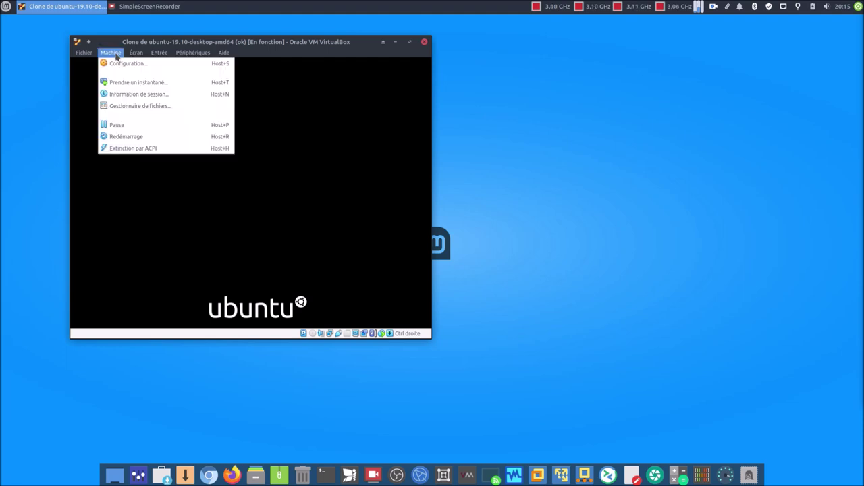
pyautogui.click(126, 136)
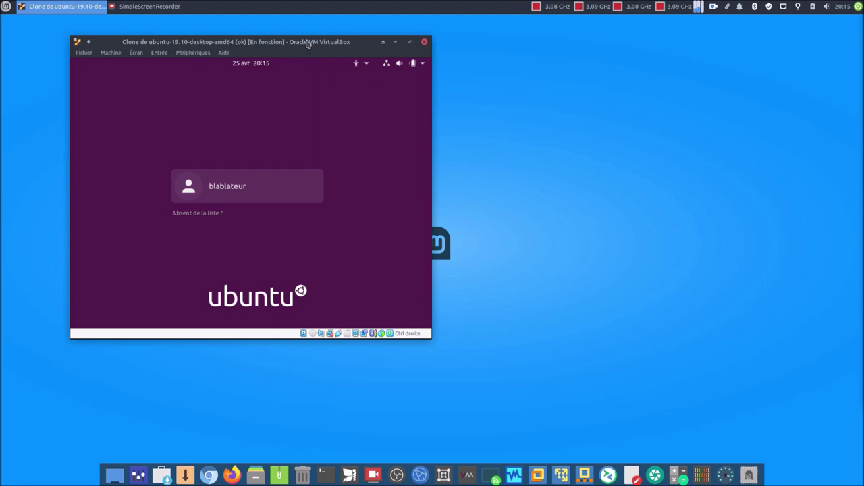
# - Maximize the virtual machine's window and log in to the Ubuntu session with the account password
pyautogui.moveTo(308, 43); pyautogui.dragTo(460, 81)
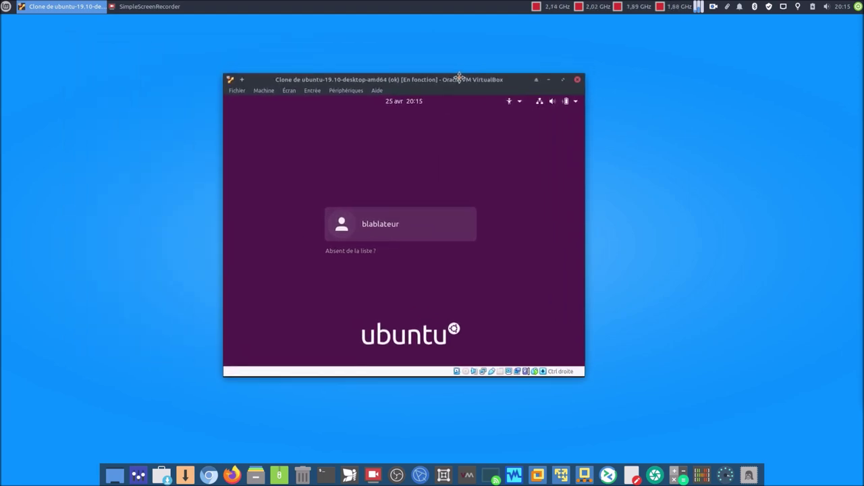
pyautogui.click(563, 79)
pyautogui.click(436, 249)
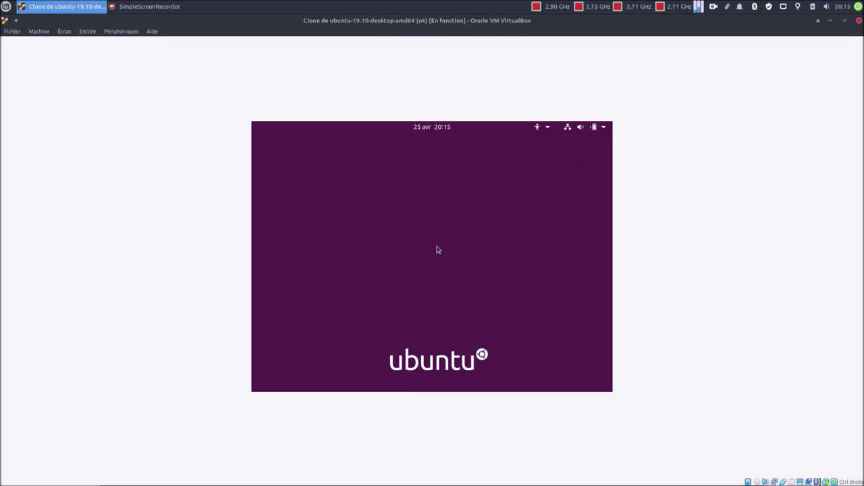
pyautogui.write('***')
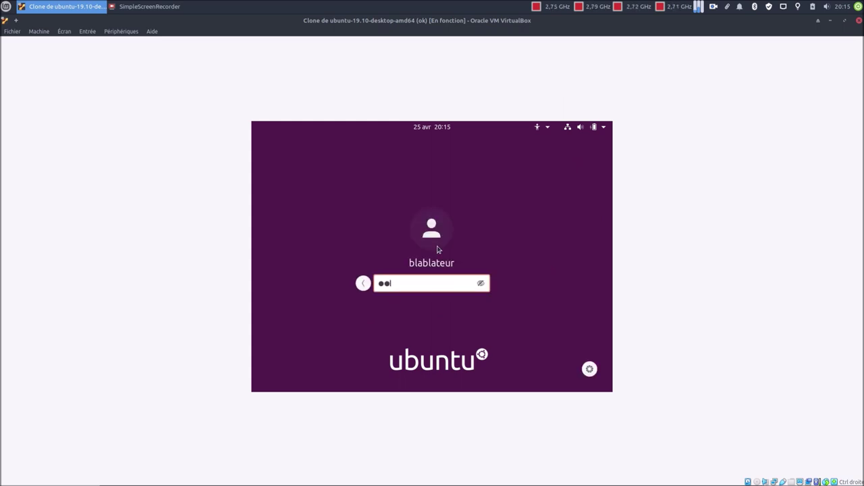
pyautogui.write('***')
pyautogui.press('Return')
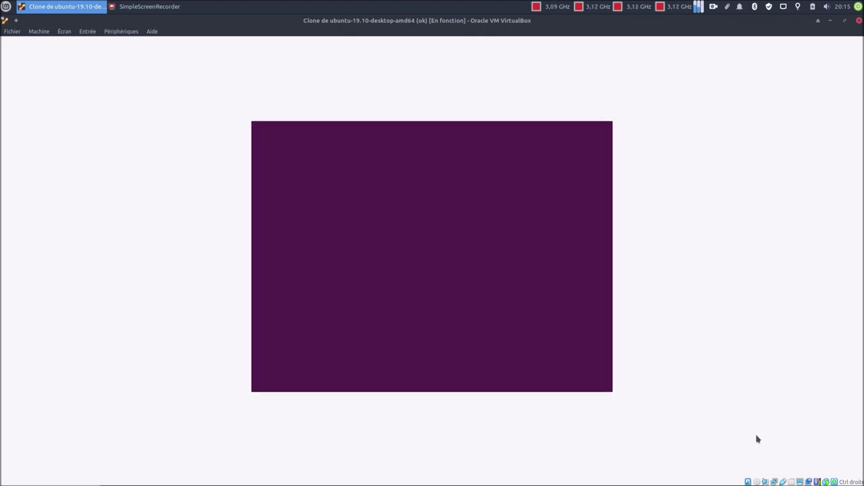
# - Restore and maximize the virtual machine's window again so the Ubuntu desktop fills it
pyautogui.click(845, 20)
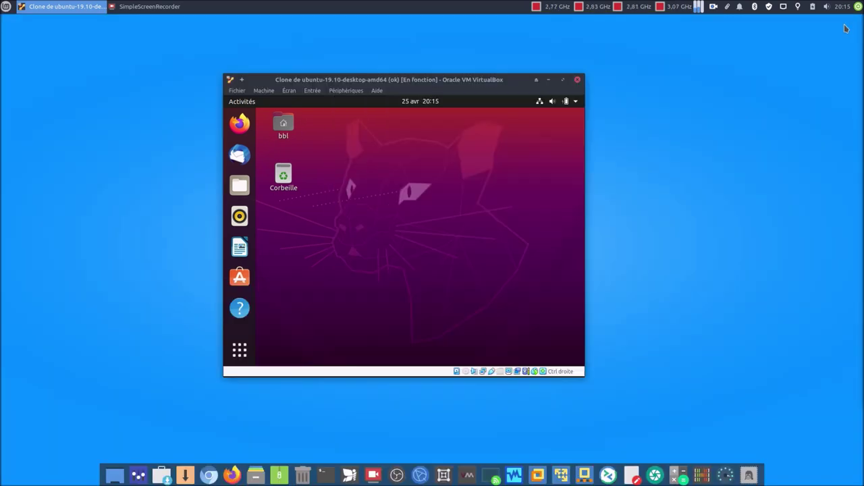
pyautogui.click(565, 80)
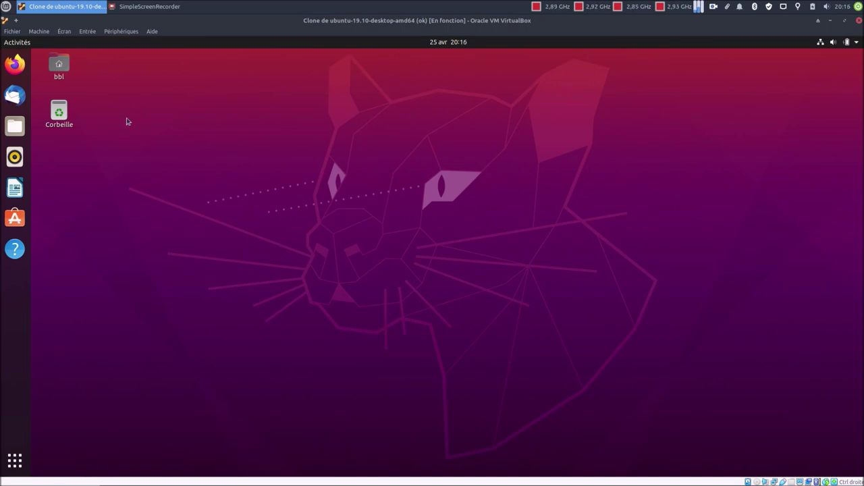
pyautogui.moveTo(94, 116); pyautogui.dragTo(49, 161)
pyautogui.click(192, 142)
# - Open Ubuntu's Paramètres and show the Apparence settings
pyautogui.click(858, 43)
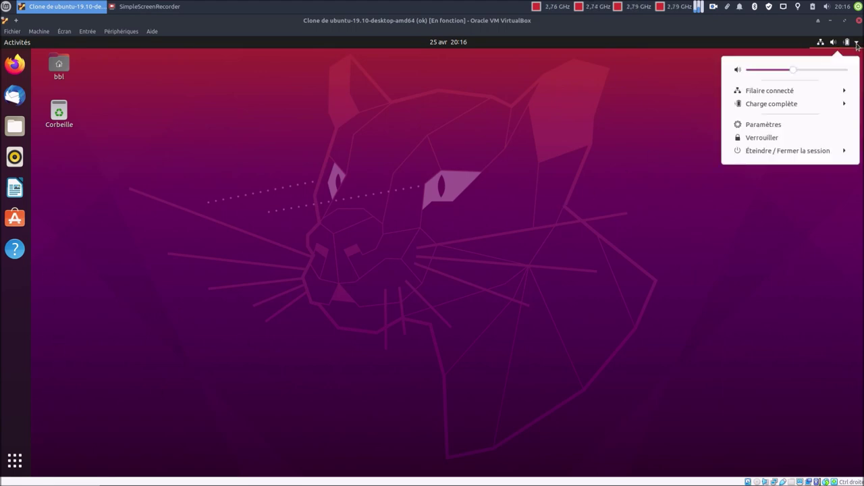
pyautogui.click(791, 125)
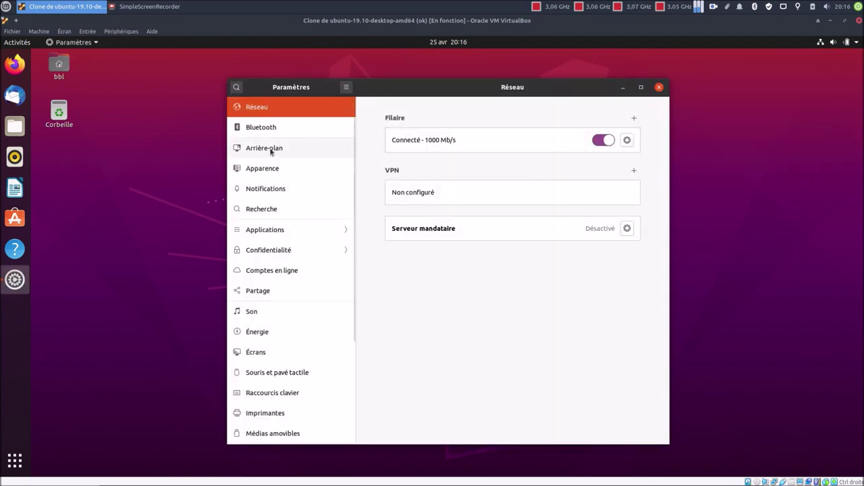
pyautogui.click(271, 169)
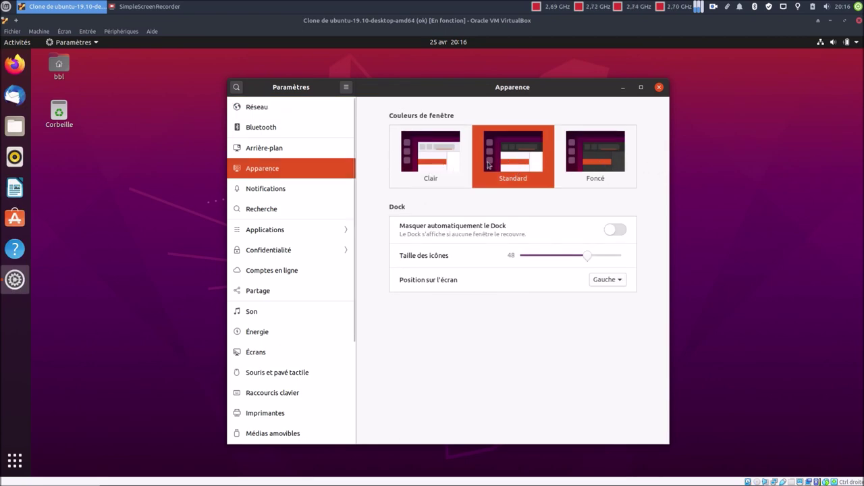
# - Check the kernel and Ubuntu release in a terminal with uname -r and lsb_release -a, and close the terminal
pyautogui.click(16, 461)
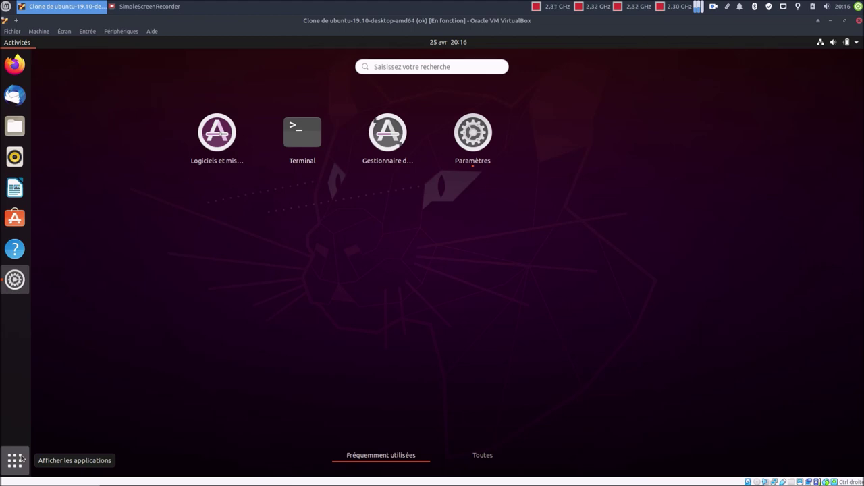
pyautogui.write('term')
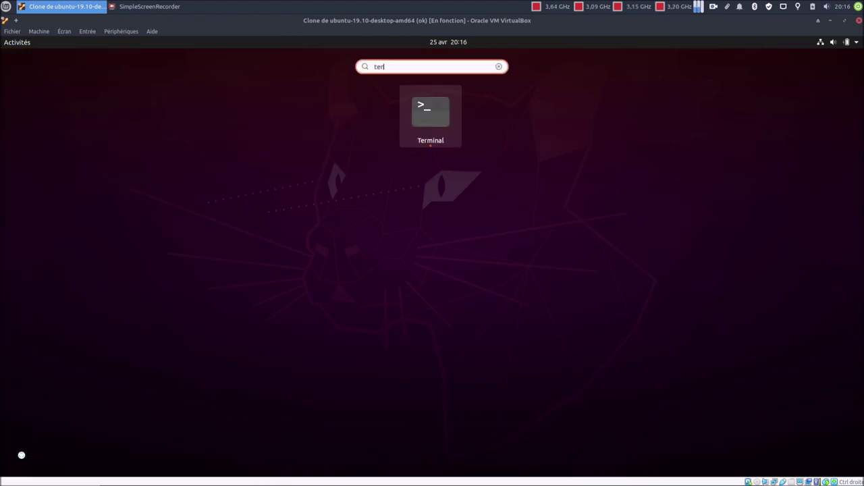
pyautogui.click(19, 459)
pyautogui.write('uname -r')
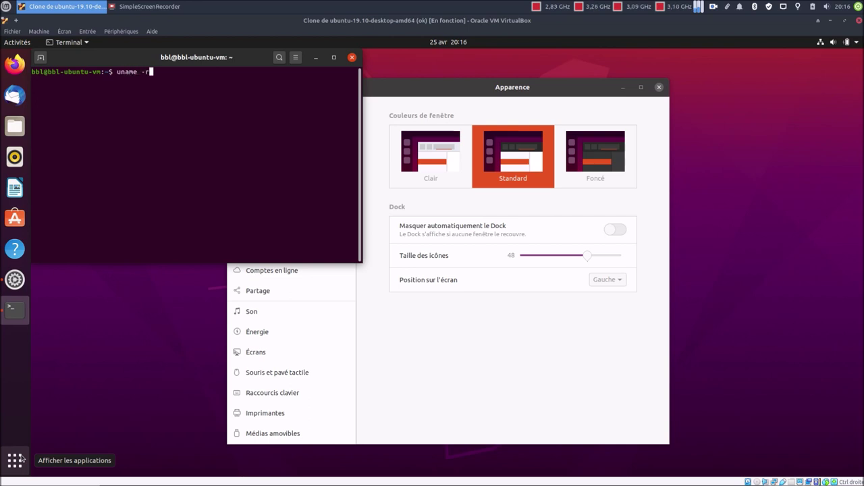
pyautogui.press('Return')
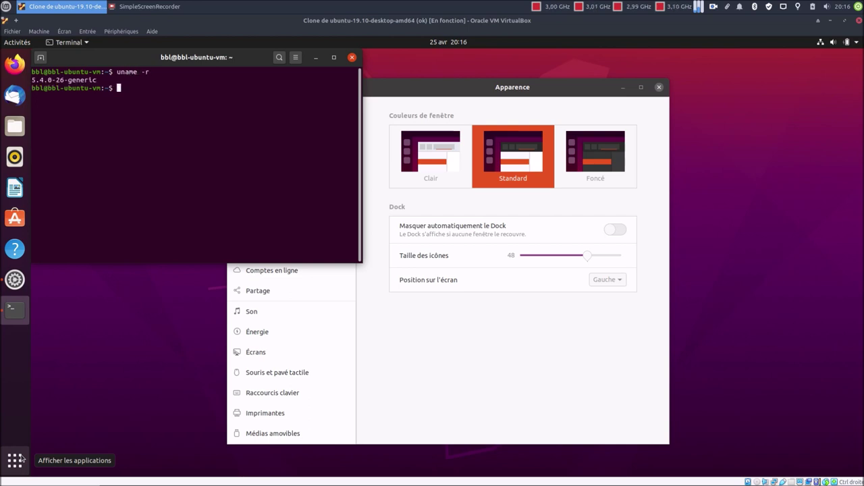
pyautogui.write('lsb_release -a')
pyautogui.press('Return')
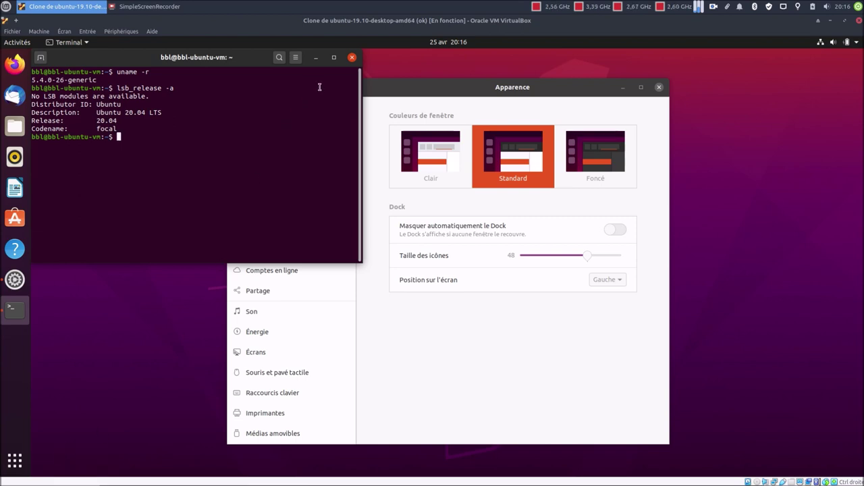
pyautogui.click(353, 57)
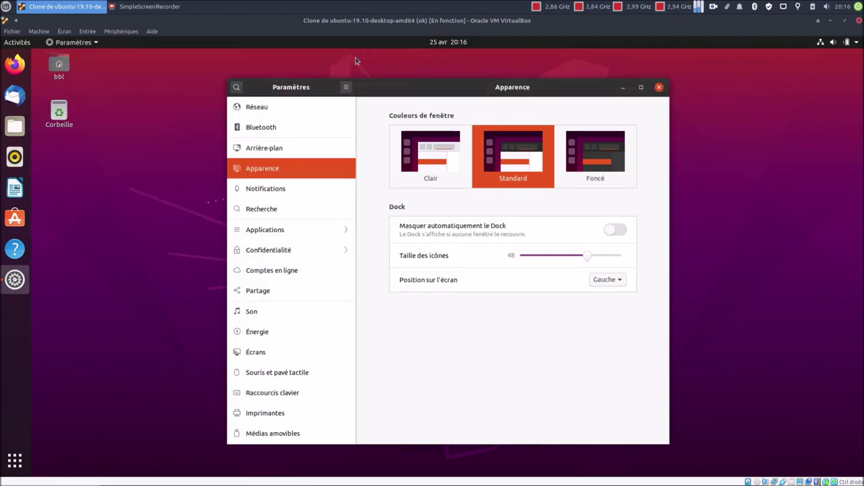
# - Set the window colours to Foncé and choose the light grey Ubuntu wallpaper as the desktop background
pyautogui.click(597, 148)
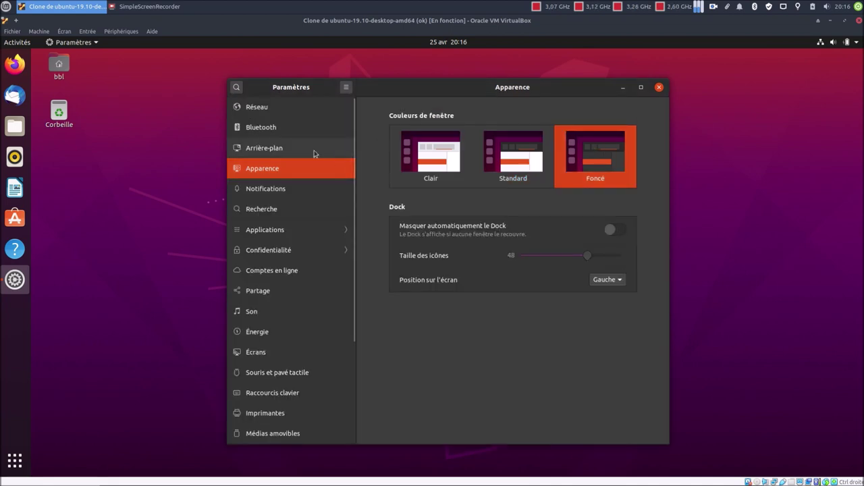
pyautogui.click(313, 150)
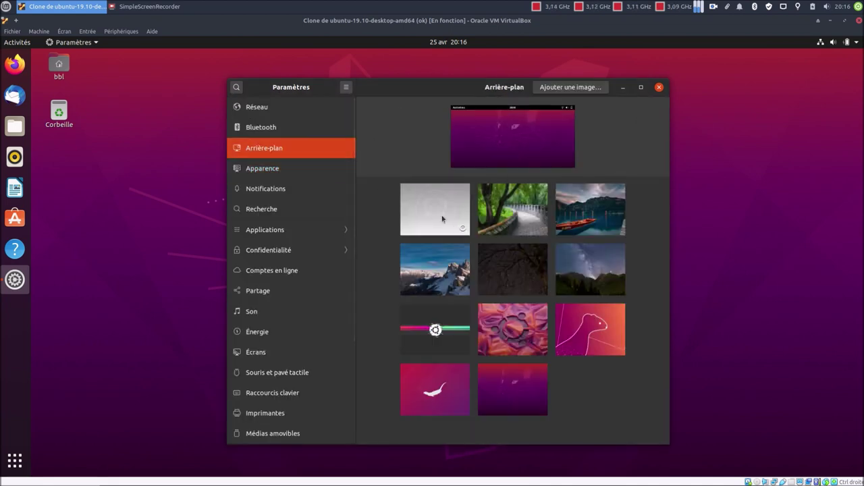
pyautogui.click(442, 219)
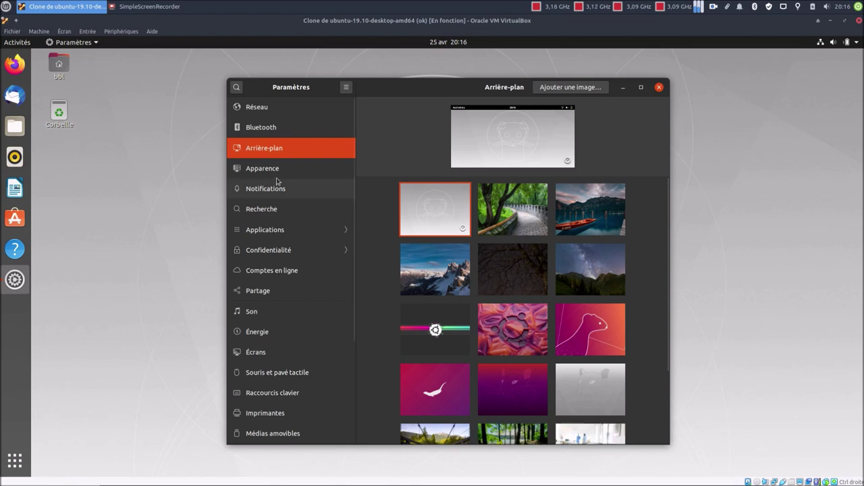
# - Place the dock at the bottom of the screen (Bas) with an icon size of 32, and close Paramètres
pyautogui.click(248, 169)
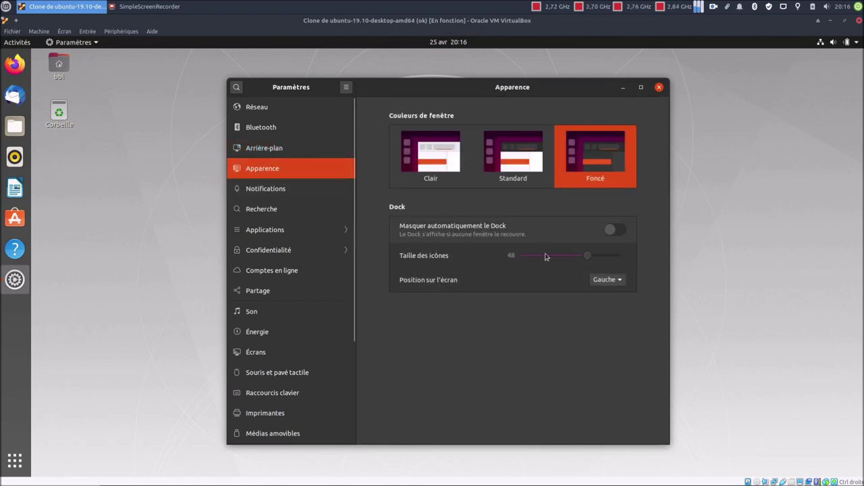
pyautogui.click(606, 279)
pyautogui.click(603, 294)
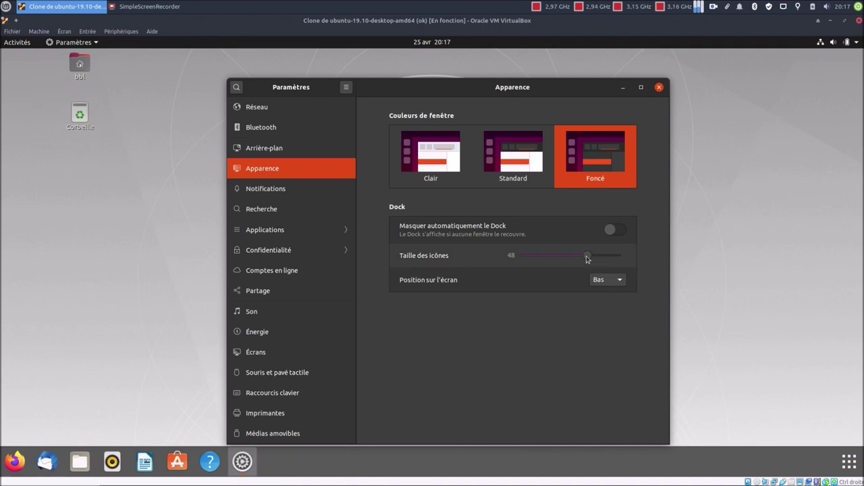
pyautogui.moveTo(586, 259); pyautogui.dragTo(553, 258)
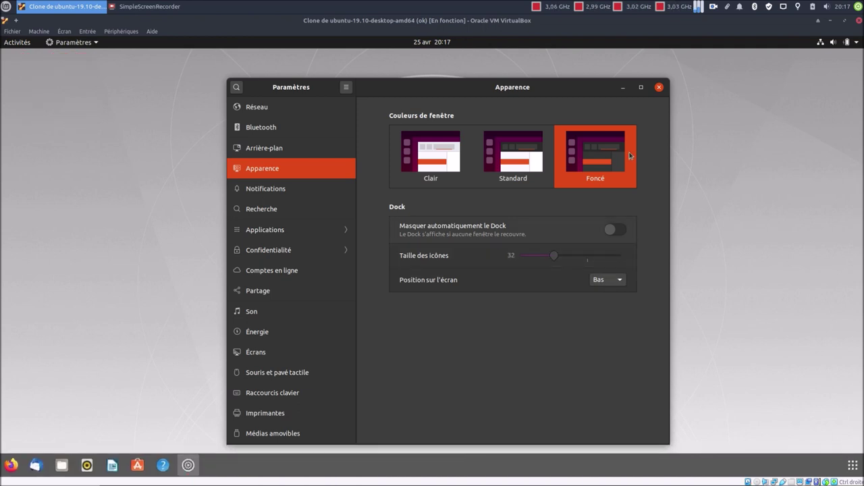
pyautogui.click(659, 87)
# - Open Firefox, Fichiers and LibreOffice Writer to see their dark theme, dismissing Writer's tip of the day
pyautogui.click(11, 465)
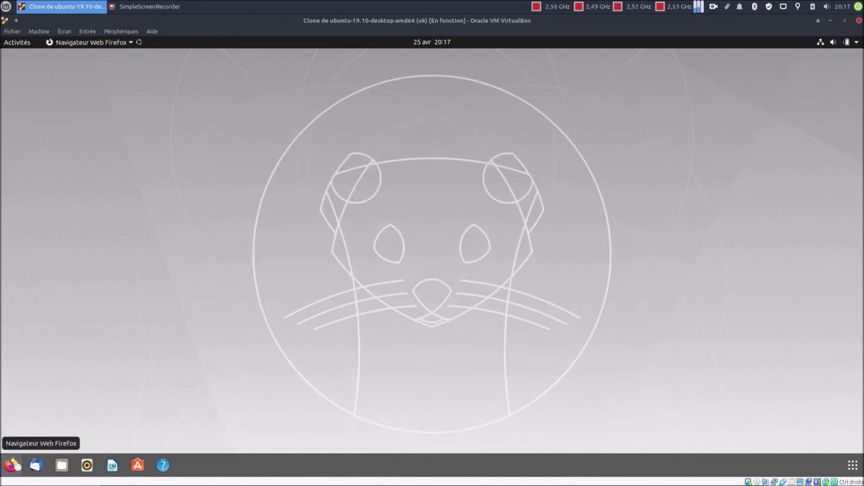
pyautogui.click(62, 465)
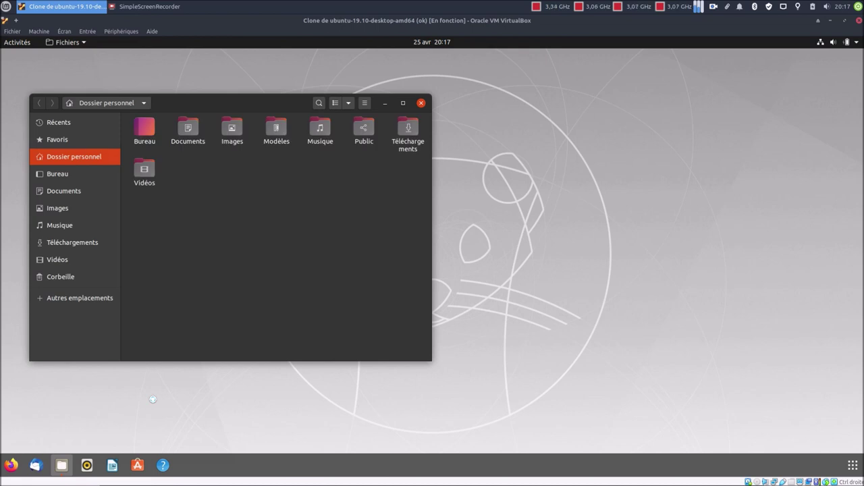
pyautogui.click(112, 466)
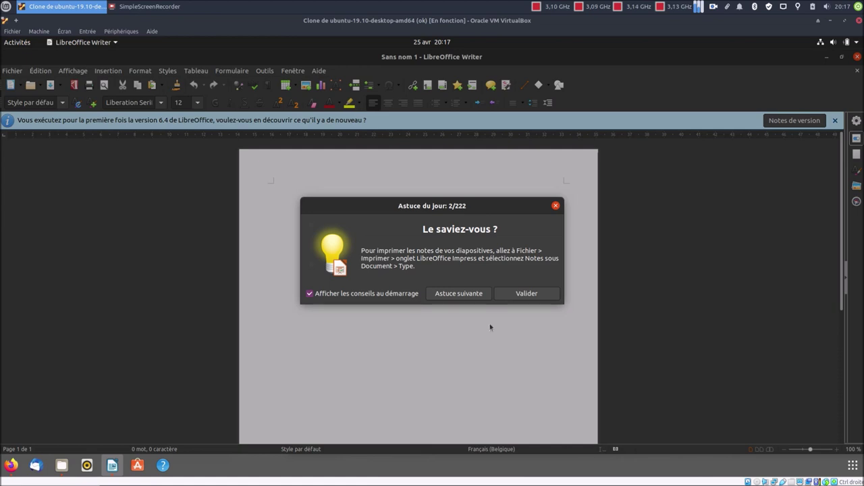
pyautogui.click(512, 294)
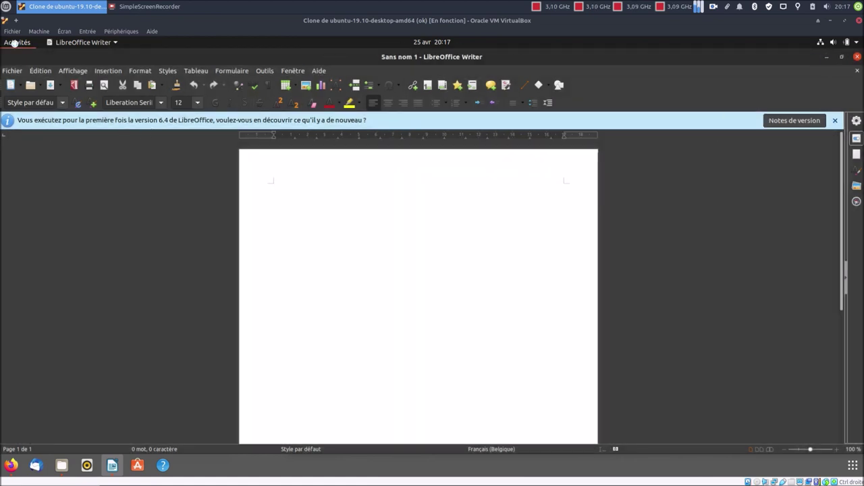
# - Close the LibreOffice Writer and Fichiers windows from the Activités overview
pyautogui.click(15, 42)
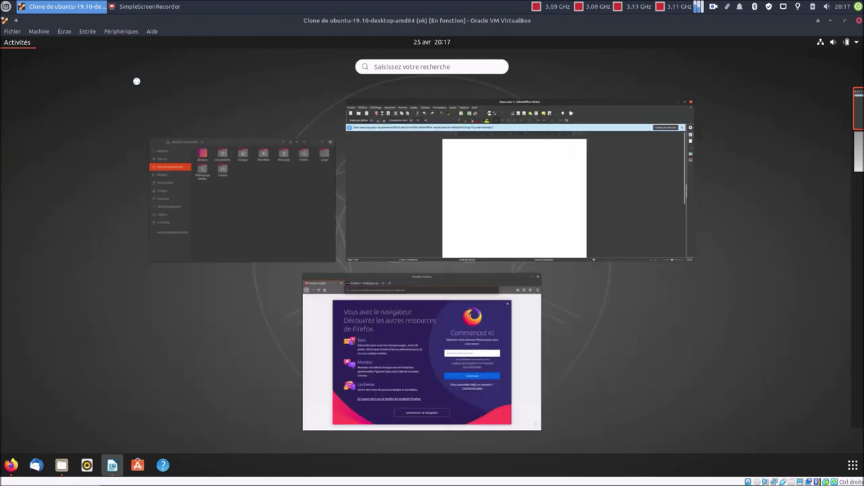
pyautogui.moveTo(694, 97)
pyautogui.click(694, 97)
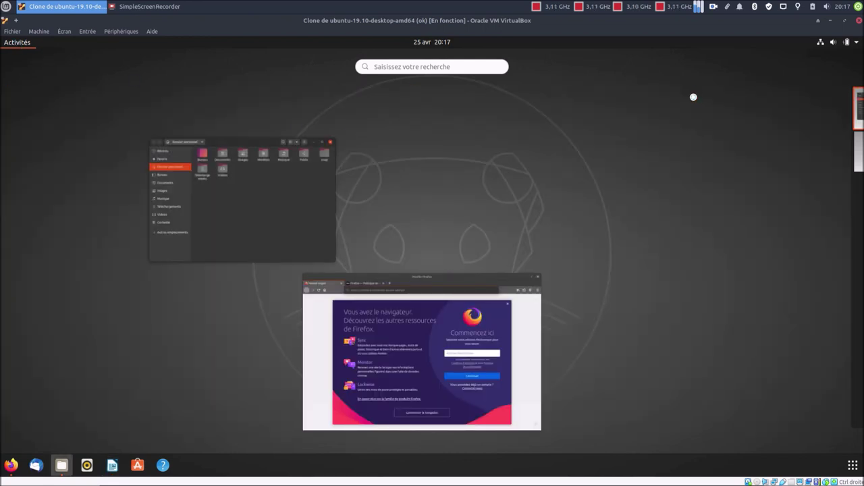
pyautogui.click(335, 137)
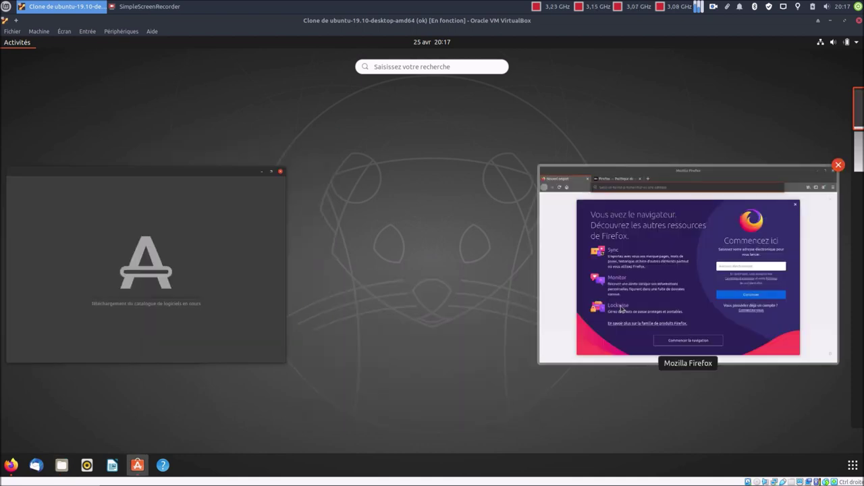
# - Close Firefox with all its tabs, and view the Ubuntu Software catalogue maximized before closing it
pyautogui.click(621, 309)
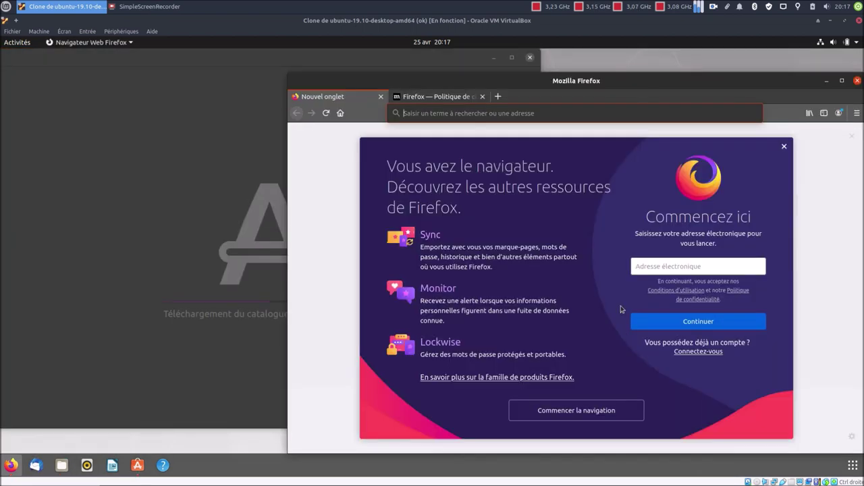
pyautogui.click(858, 81)
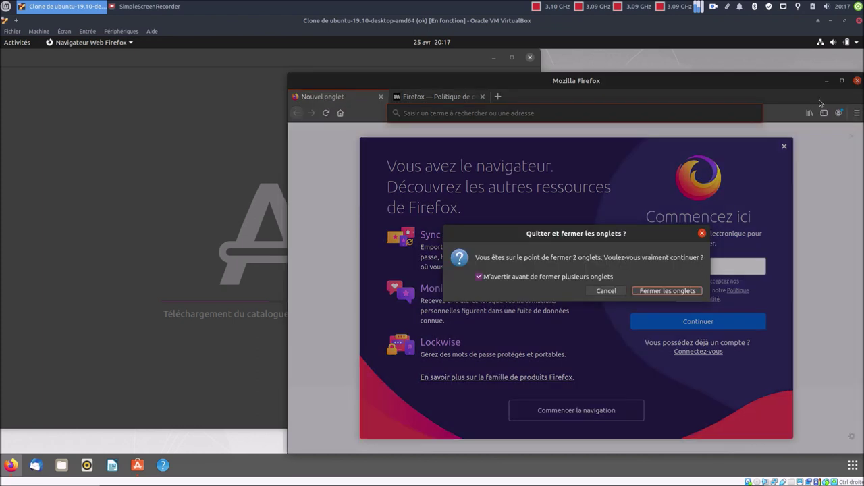
pyautogui.click(663, 290)
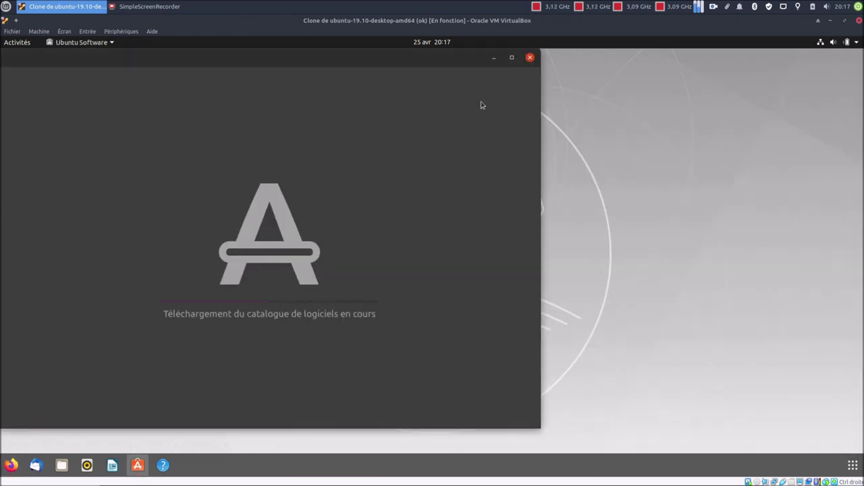
pyautogui.click(512, 59)
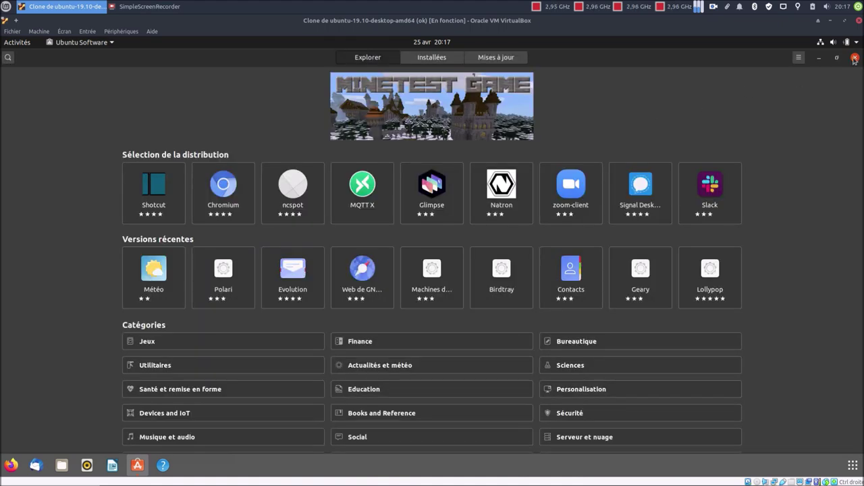
pyautogui.click(855, 59)
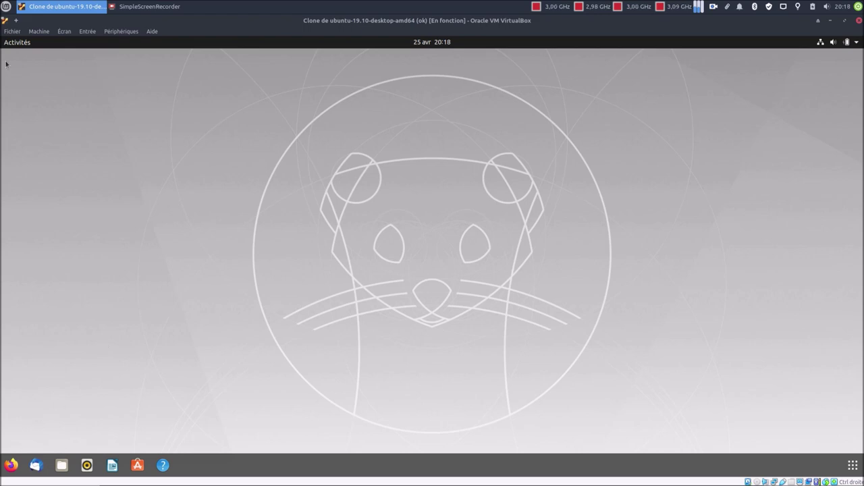
# - Open a terminal and refresh the package lists with sudo apt update, entering the account password
pyautogui.click(16, 43)
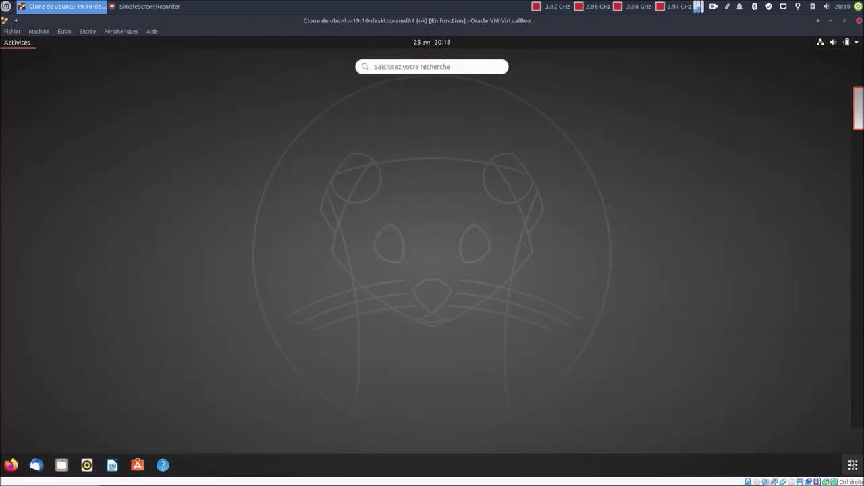
pyautogui.click(853, 465)
pyautogui.write('ter')
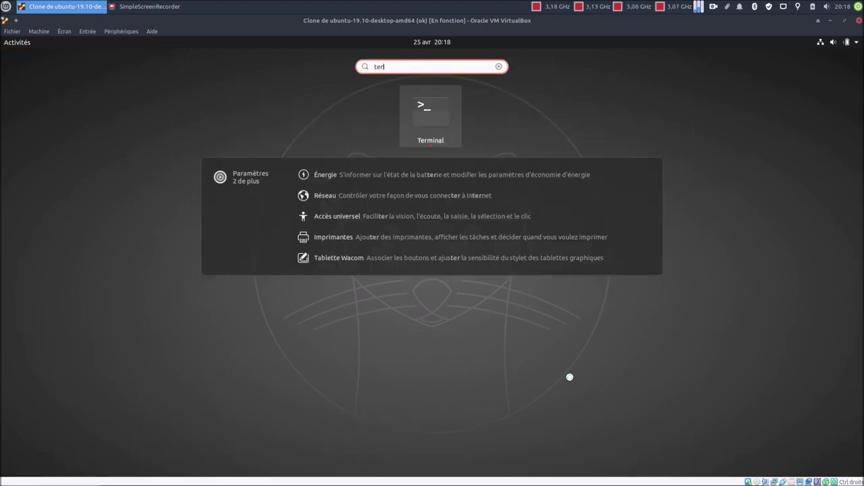
pyautogui.press('Return')
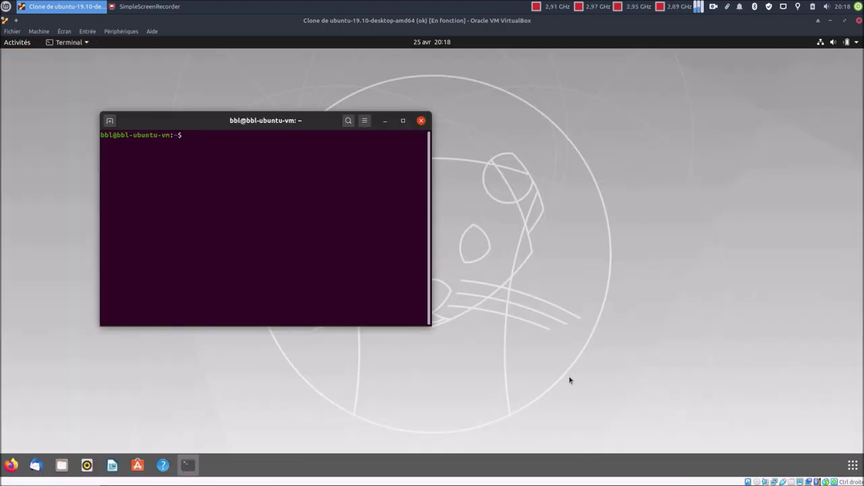
pyautogui.write('sudo apt update')
pyautogui.press('Return')
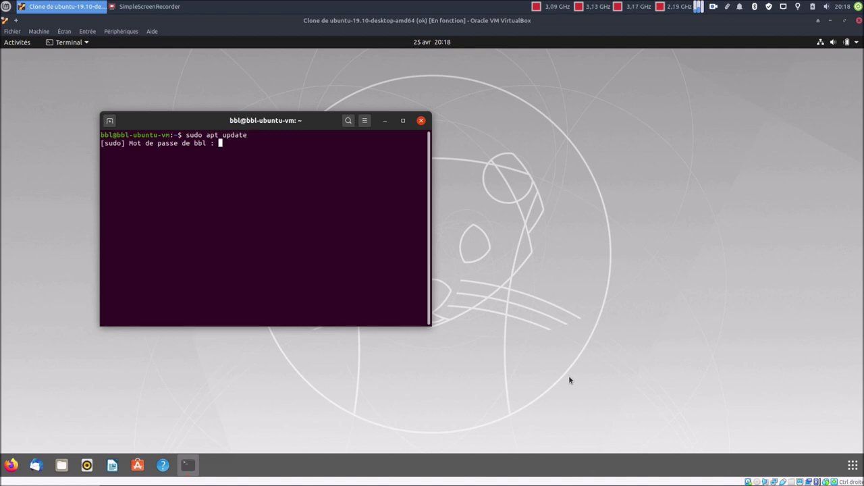
pyautogui.press('Return')
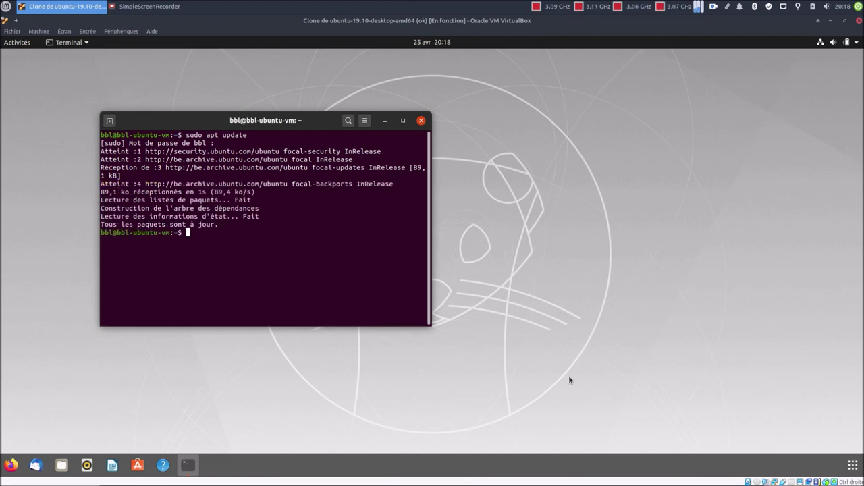
# - Upgrade the installed packages with sudo apt upgrade
pyautogui.press('Up')
pyautogui.write('p')
pyautogui.press('BackSpace')
pyautogui.press('BackSpace')
pyautogui.press('BackSpace')
pyautogui.press('BackSpace')
pyautogui.press('BackSpace')
pyautogui.press('BackSpace')
pyautogui.write('pgrade')
pyautogui.press('Return')
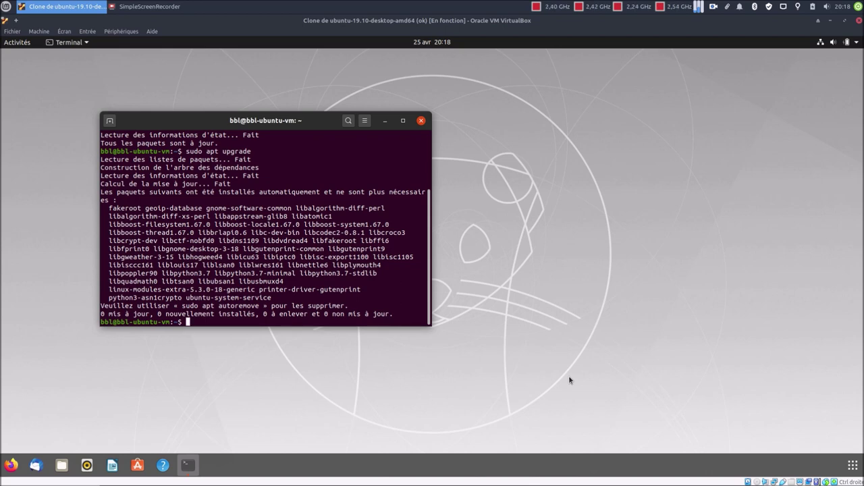
# - Remove the packages that are no longer needed with sudo apt autoremove, confirming with o
pyautogui.write('sudo apt autoremove')
pyautogui.press('Return')
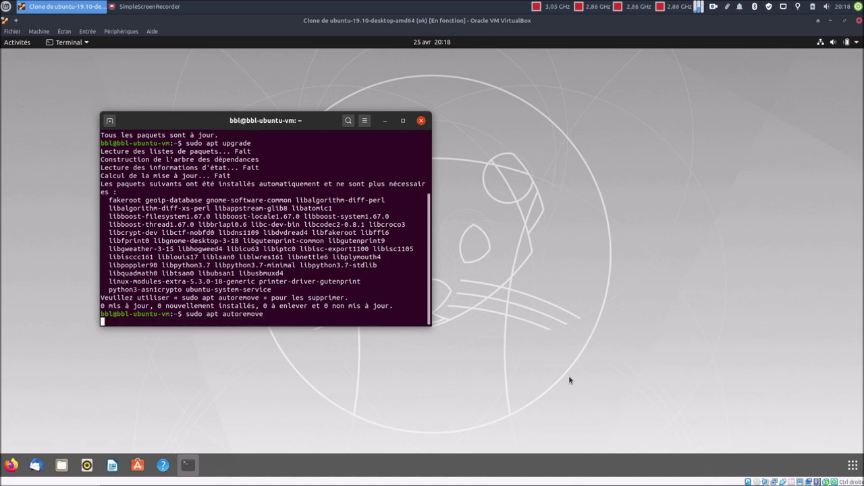
pyautogui.write('o')
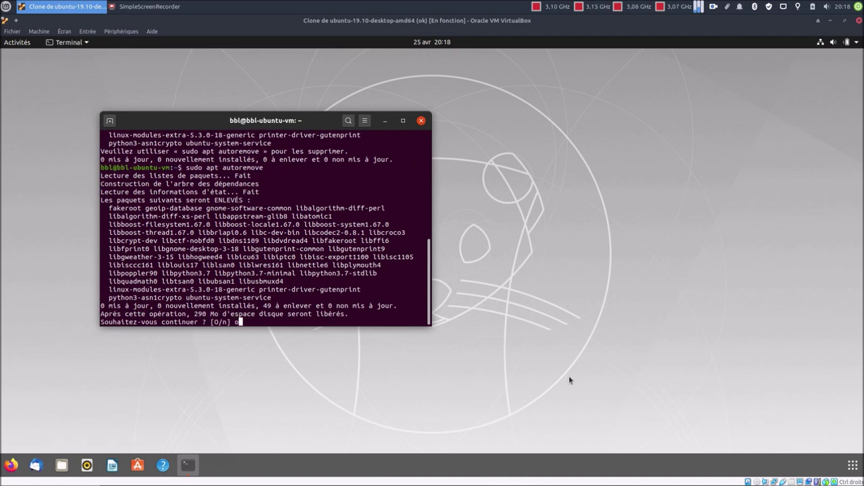
pyautogui.press('Return')
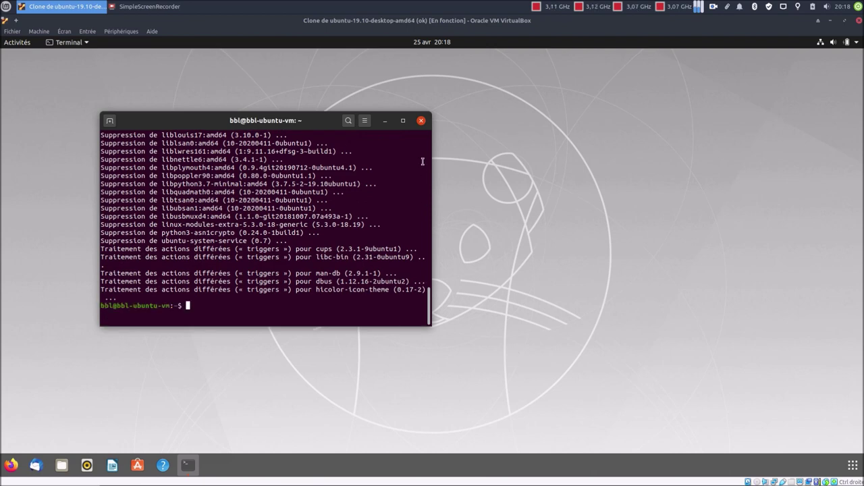
# - Maximize the terminal, try running htop, and install it with sudo apt install htop
pyautogui.click(404, 120)
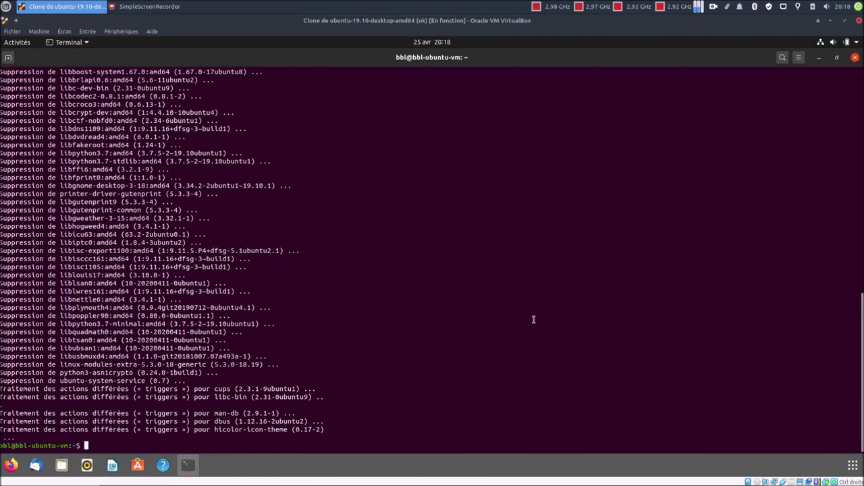
pyautogui.write('htop')
pyautogui.press('Return')
pyautogui.write('sudo apt install htop')
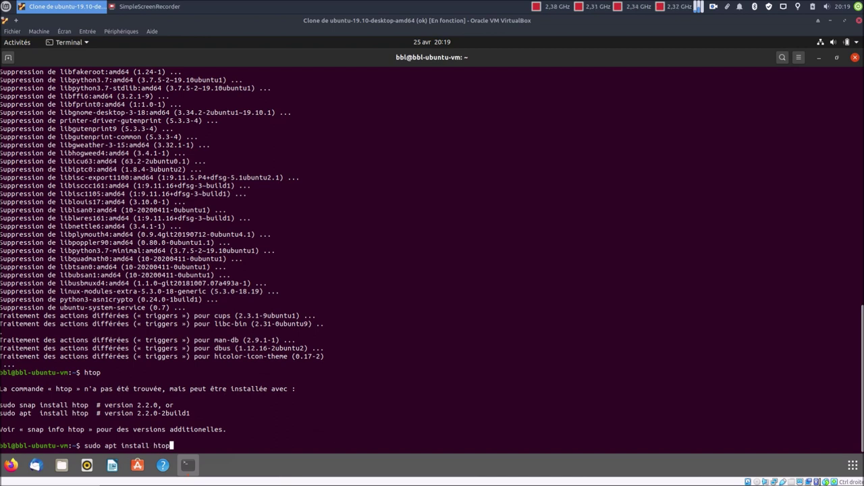
pyautogui.press('Return')
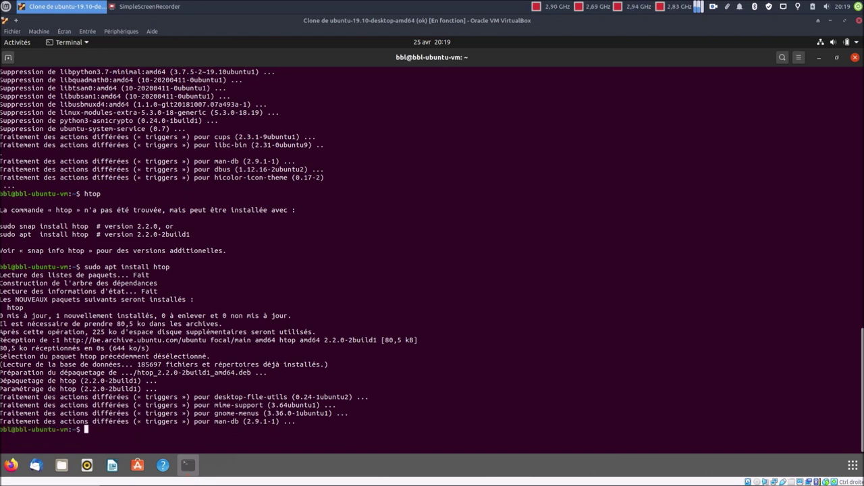
# - Run htop to view the running processes and memory use, and quit it
pyautogui.write('clear')
pyautogui.press('Return')
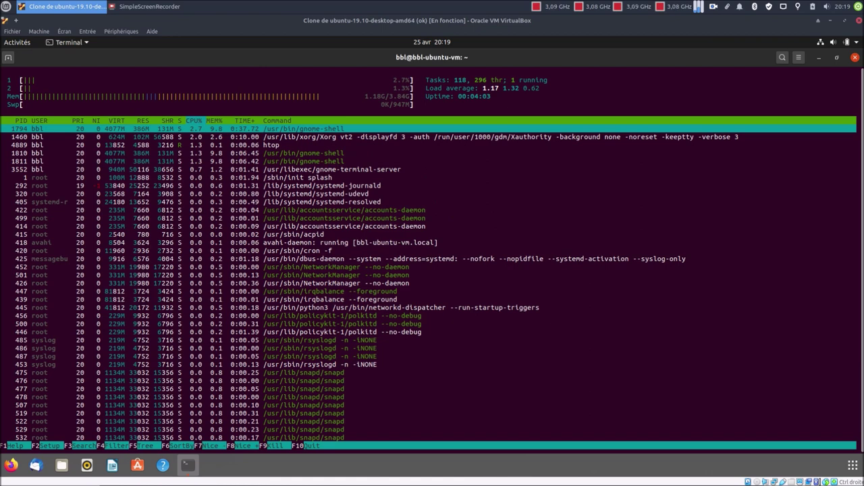
pyautogui.press('q')
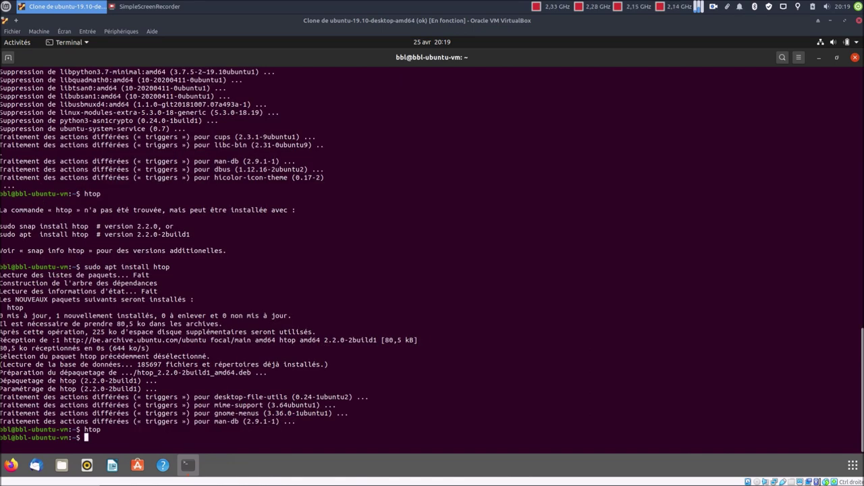
# - List the installed snap packages with snap list and close the terminal
pyautogui.write('snap list')
pyautogui.press('Return')
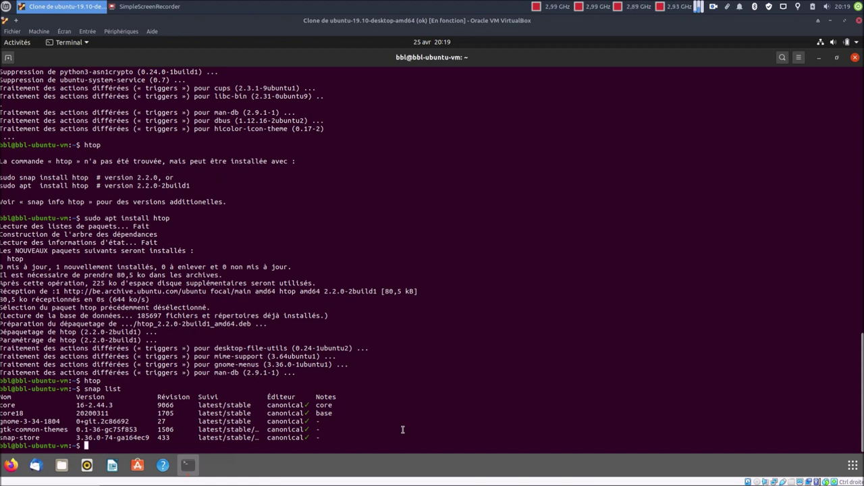
pyautogui.click(855, 58)
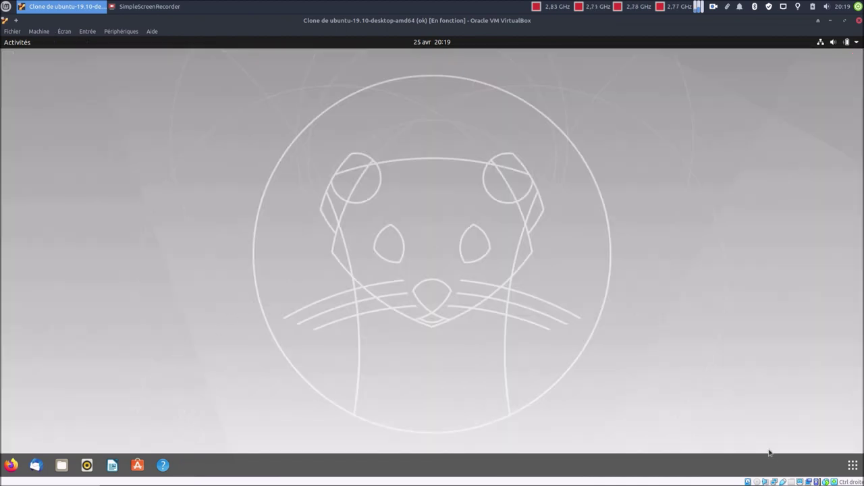
# - Open Logiciels et mises à jour by searching the applications for "mis" and show its Mises à jour settings
pyautogui.click(853, 465)
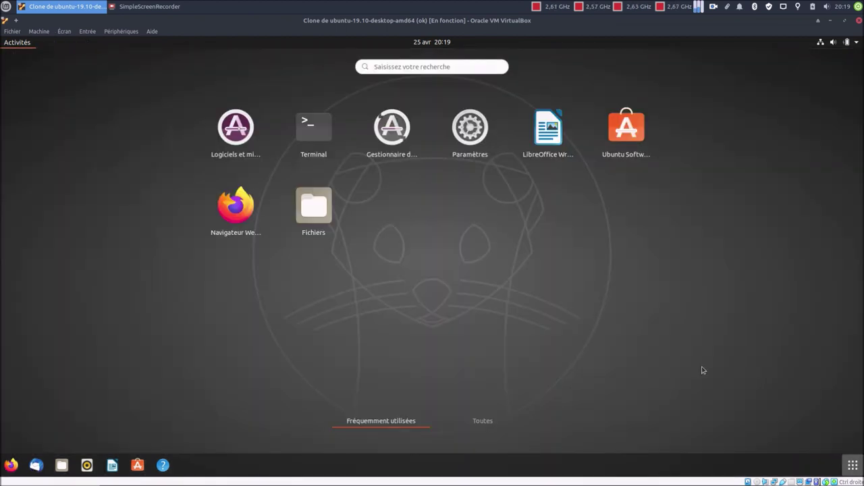
pyautogui.write('mis')
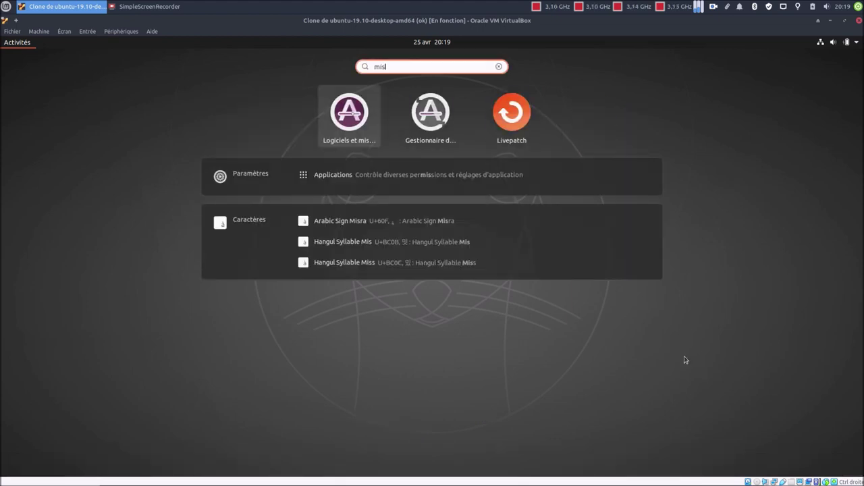
pyautogui.click(355, 135)
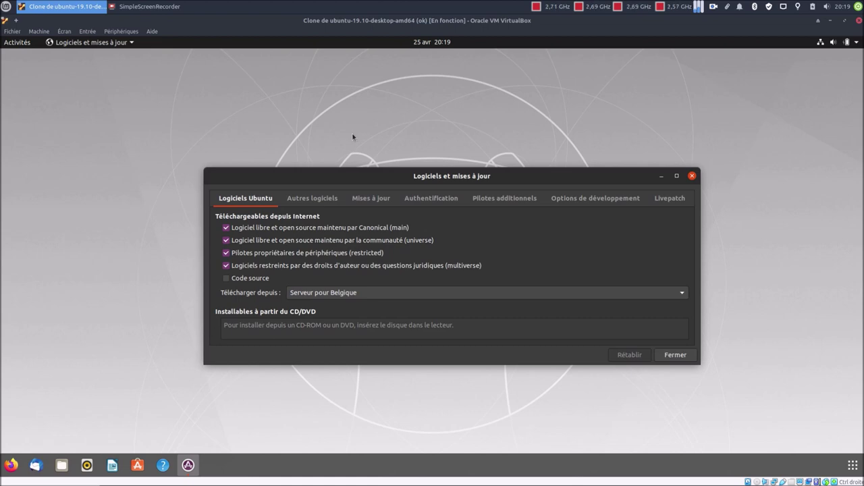
pyautogui.click(382, 200)
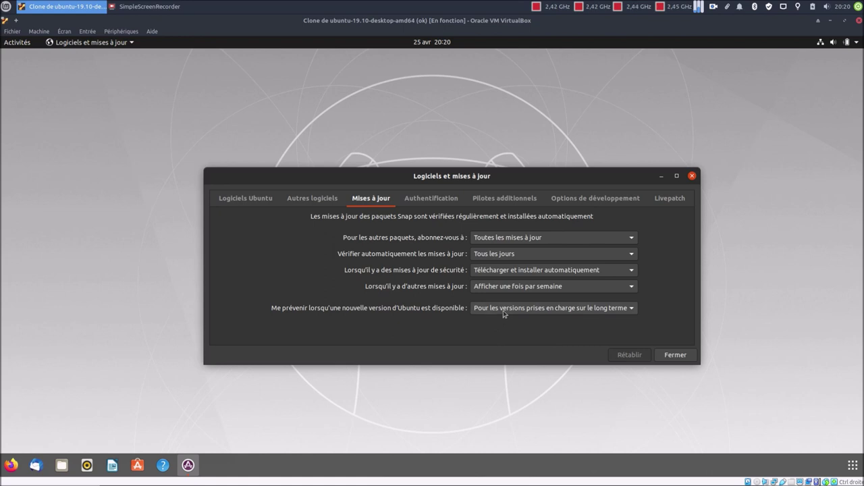
# - Set the new Ubuntu version notification to Pour chaque nouvelle version, authenticate with the account password, and close the settings
pyautogui.click(558, 314)
pyautogui.click(559, 312)
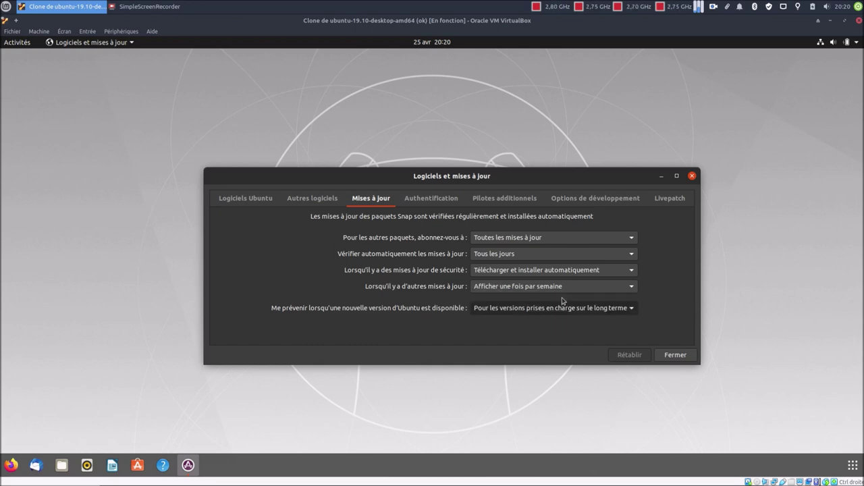
pyautogui.write('••••••')
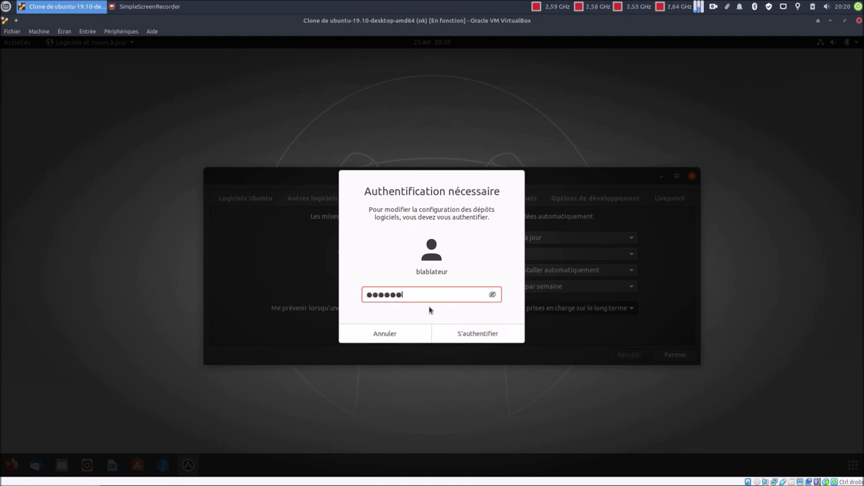
pyautogui.press('Return')
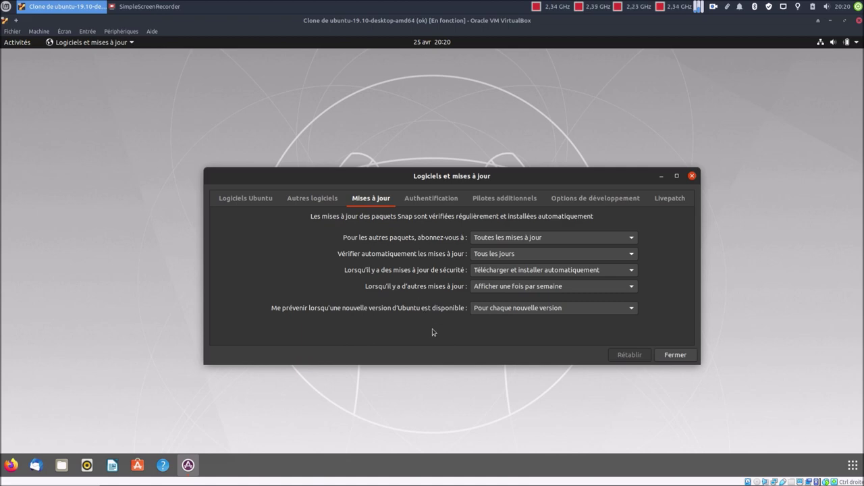
pyautogui.click(679, 359)
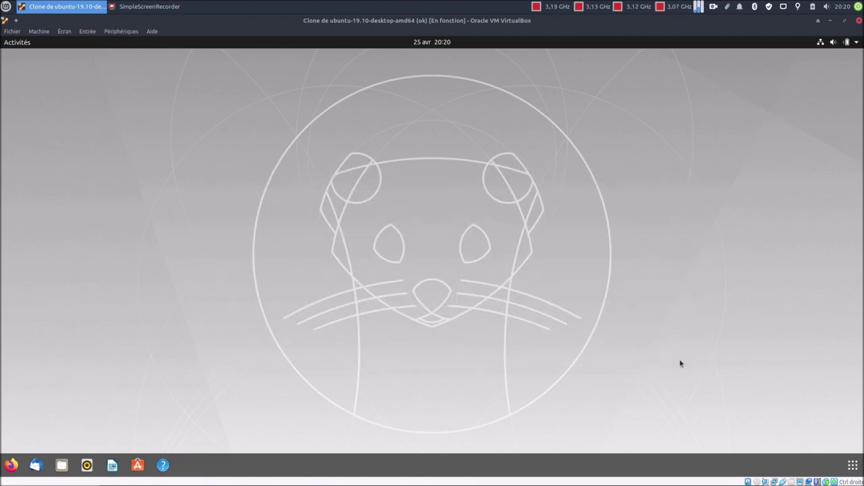